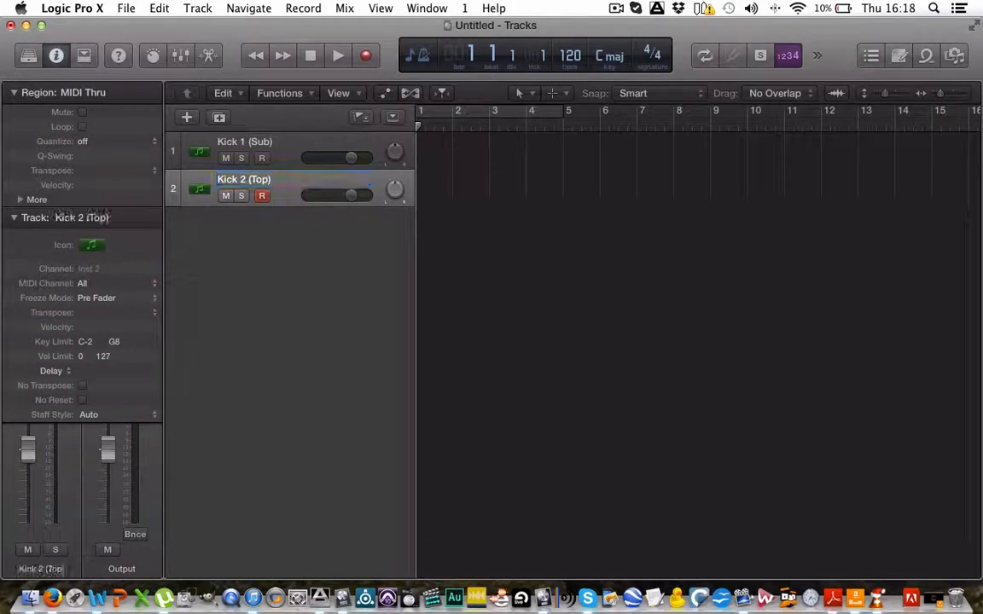
Load a mono EXS24 sampler on the Kick 1 (Sub) track and close its plug-in window
{"action": "left_click", "coordinate": [286, 143]}
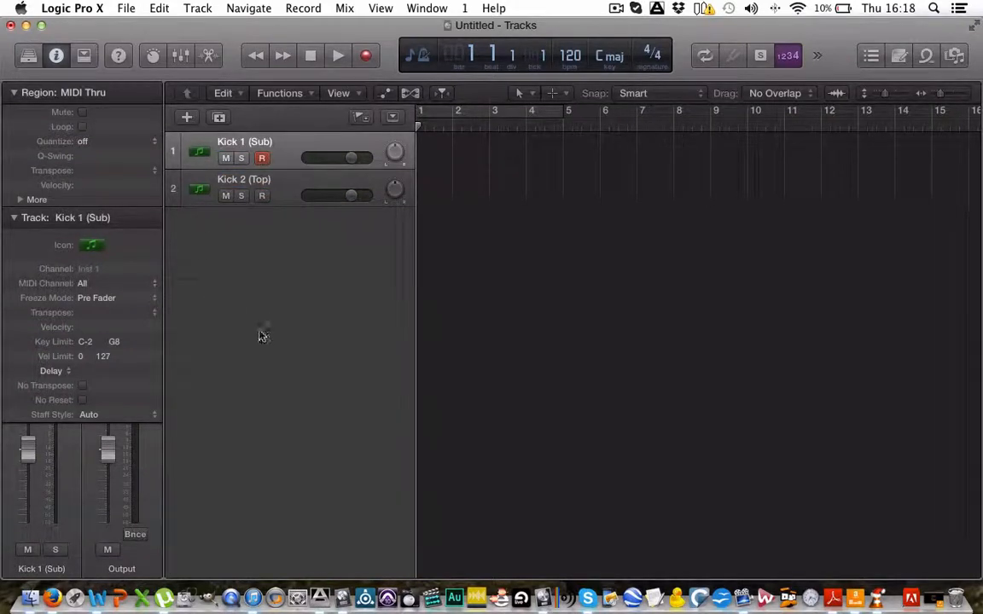
{"action": "left_click", "coordinate": [15, 93]}
{"action": "left_click", "coordinate": [14, 115]}
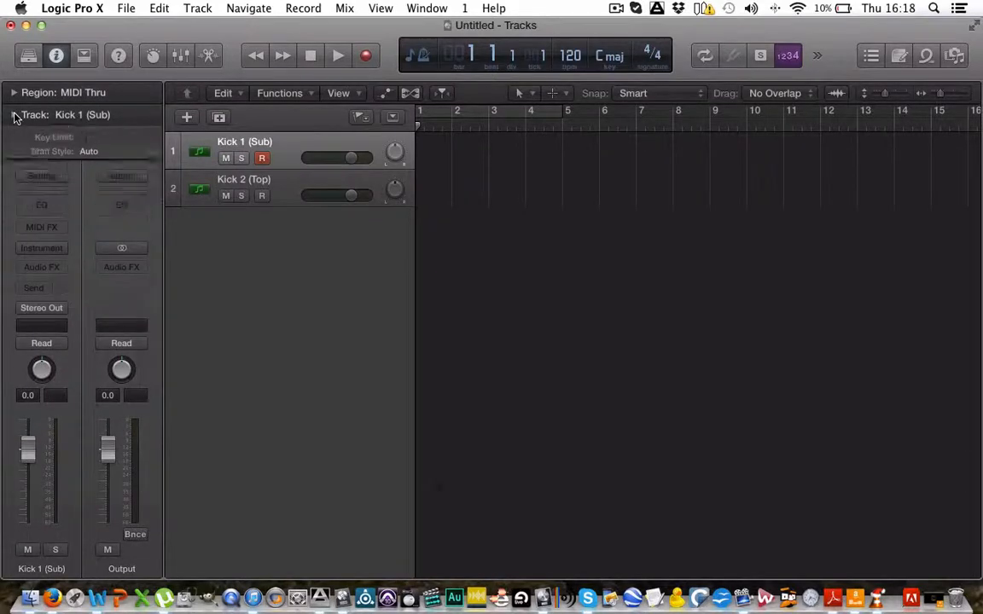
{"action": "left_click", "coordinate": [60, 249]}
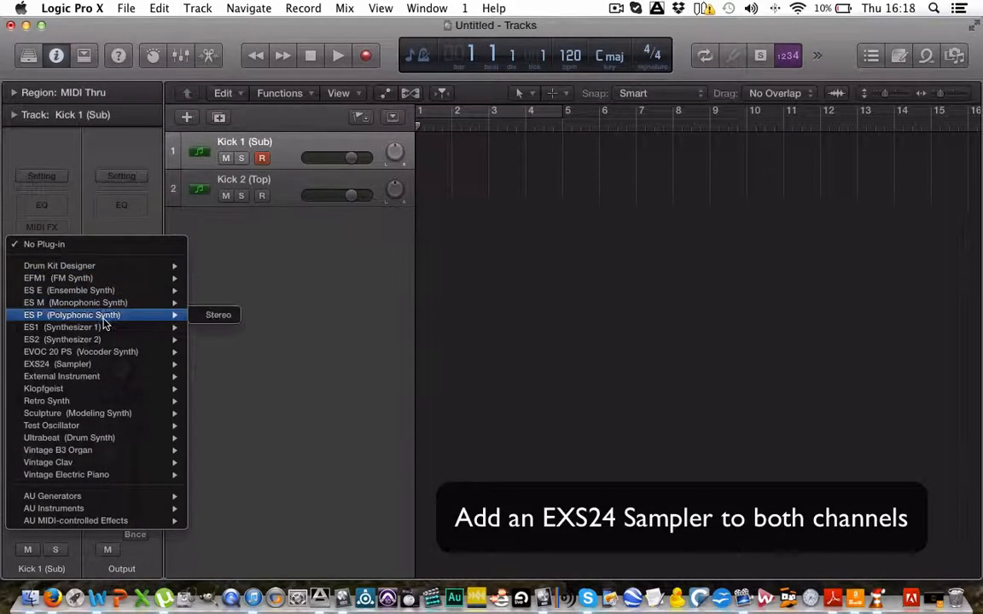
{"action": "mouse_move", "coordinate": [153, 364]}
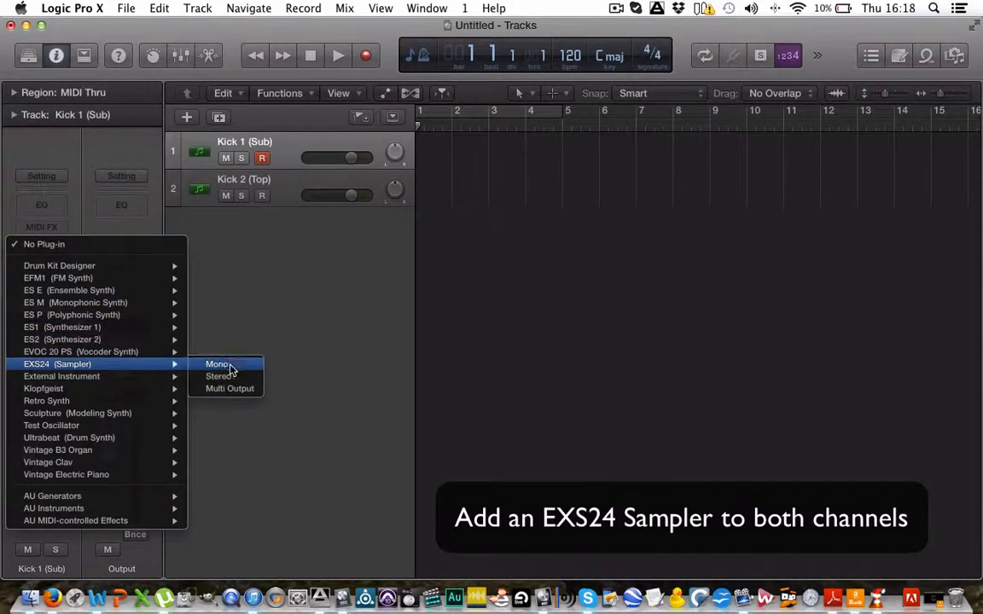
{"action": "left_click", "coordinate": [215, 365]}
{"action": "left_click", "coordinate": [48, 66]}
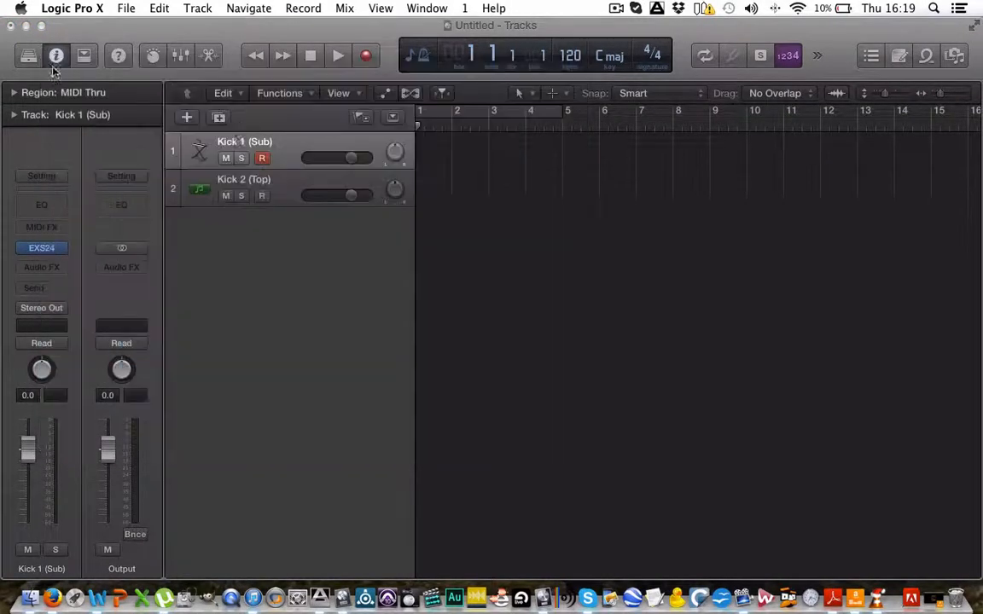
Load a mono EXS24 sampler on the Kick 2 (Top) track and close its plug-in window
{"action": "left_click", "coordinate": [234, 182]}
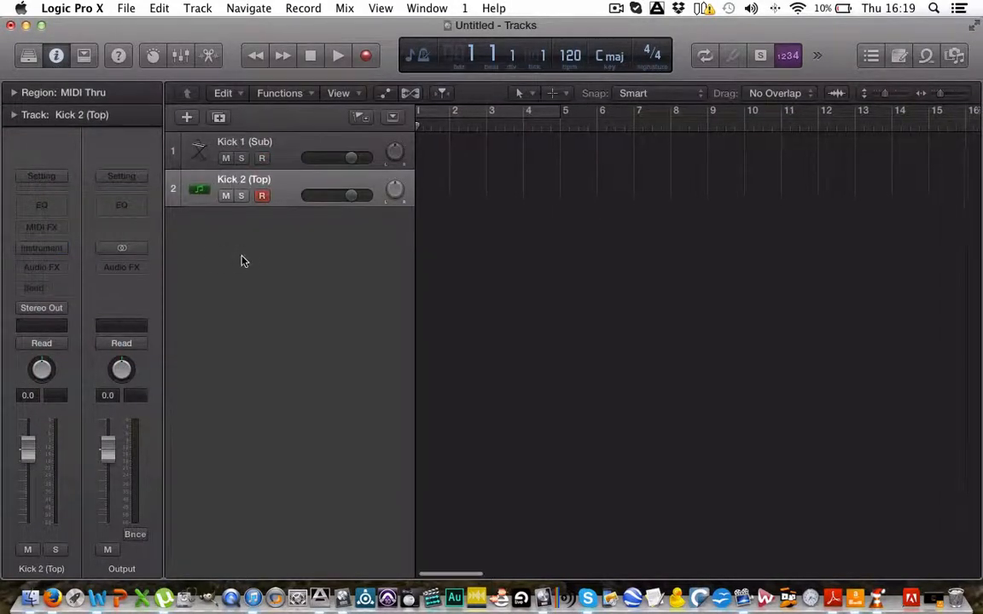
{"action": "left_click", "coordinate": [62, 251]}
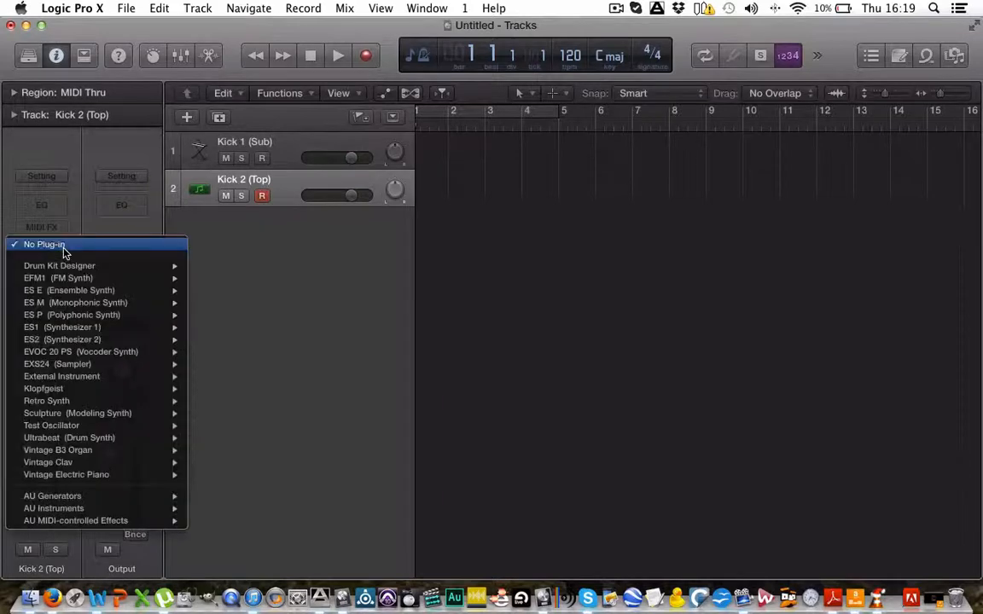
{"action": "mouse_move", "coordinate": [114, 369]}
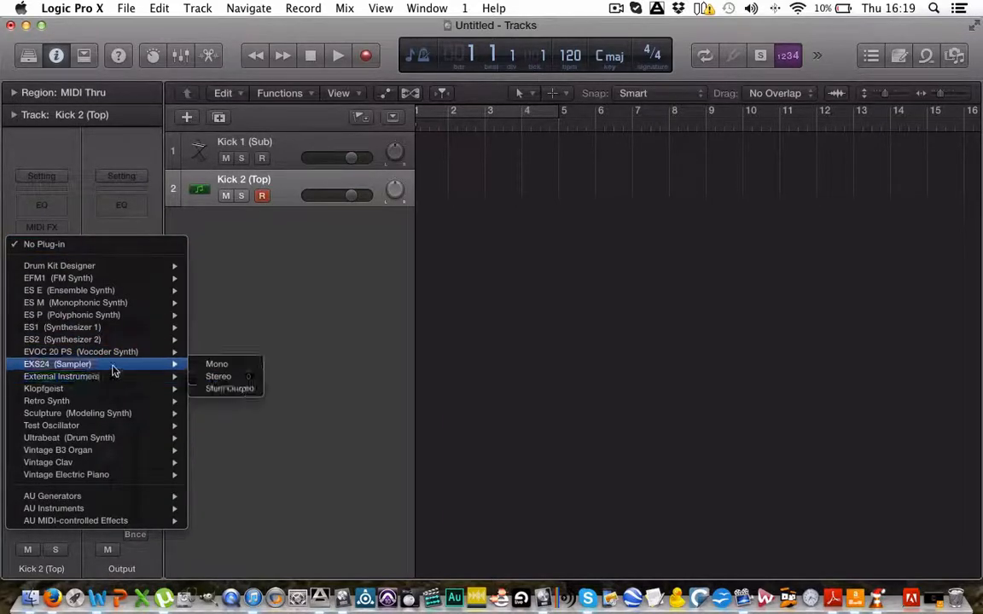
{"action": "left_click", "coordinate": [217, 368]}
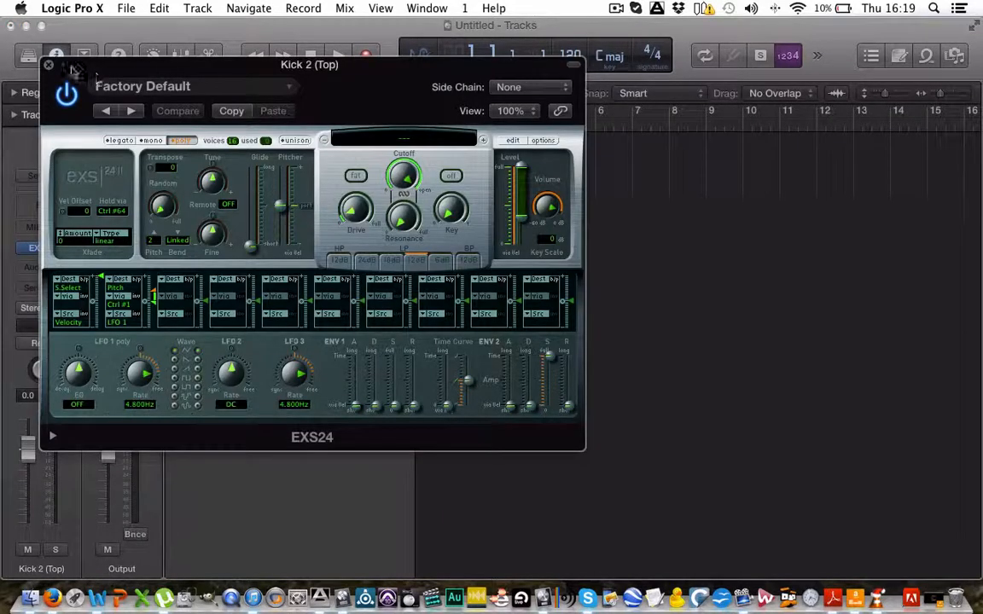
{"action": "left_click", "coordinate": [48, 66]}
Select the Kick 1 (Sub) track, then switch to Finder and search all files for "f9hrd"
{"action": "left_click", "coordinate": [278, 145]}
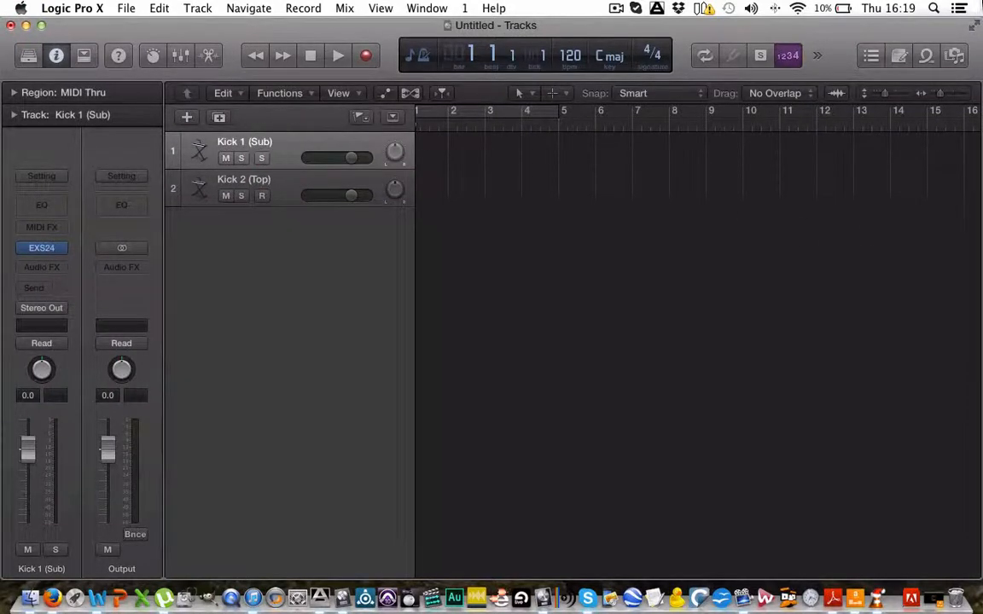
{"action": "left_click", "coordinate": [30, 597]}
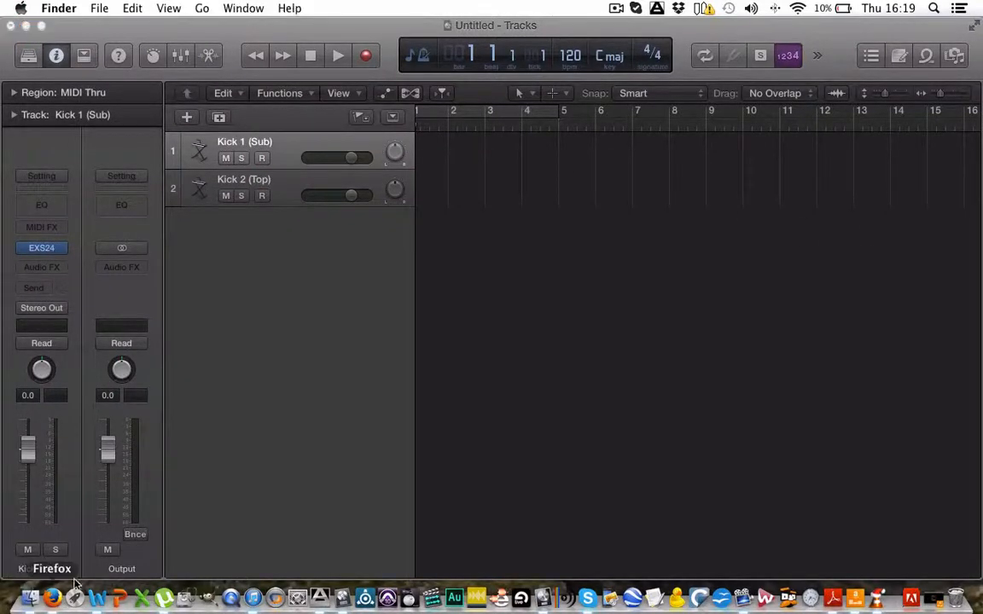
{"action": "left_click", "coordinate": [768, 117]}
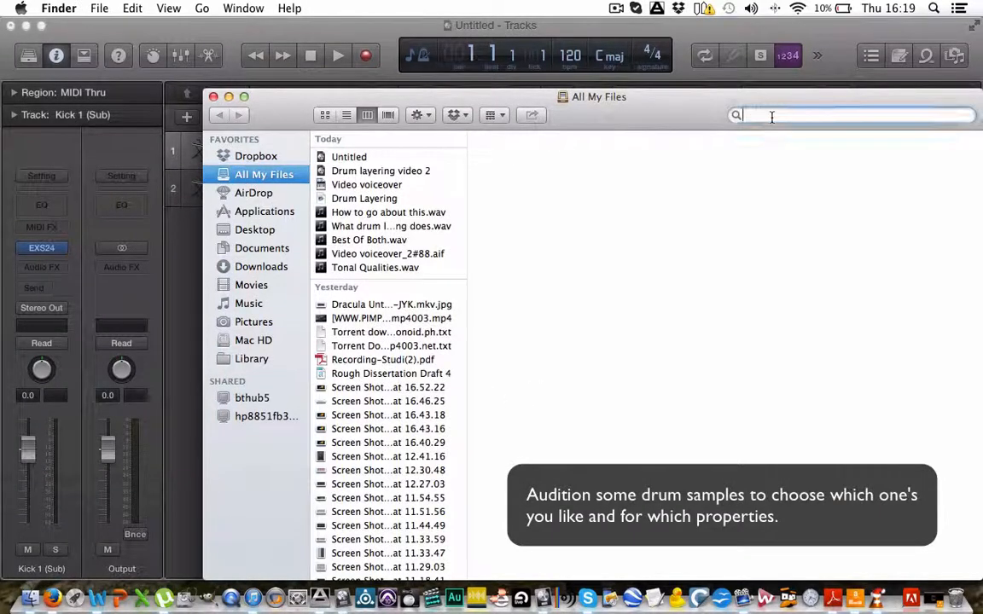
{"action": "type", "text": "f9"}
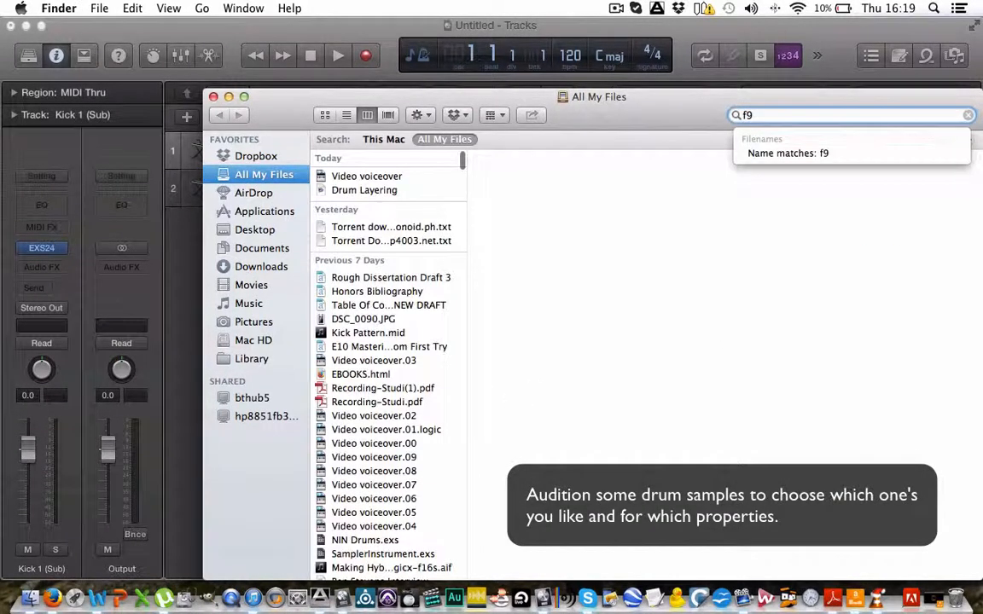
{"action": "type", "text": "hrd"}
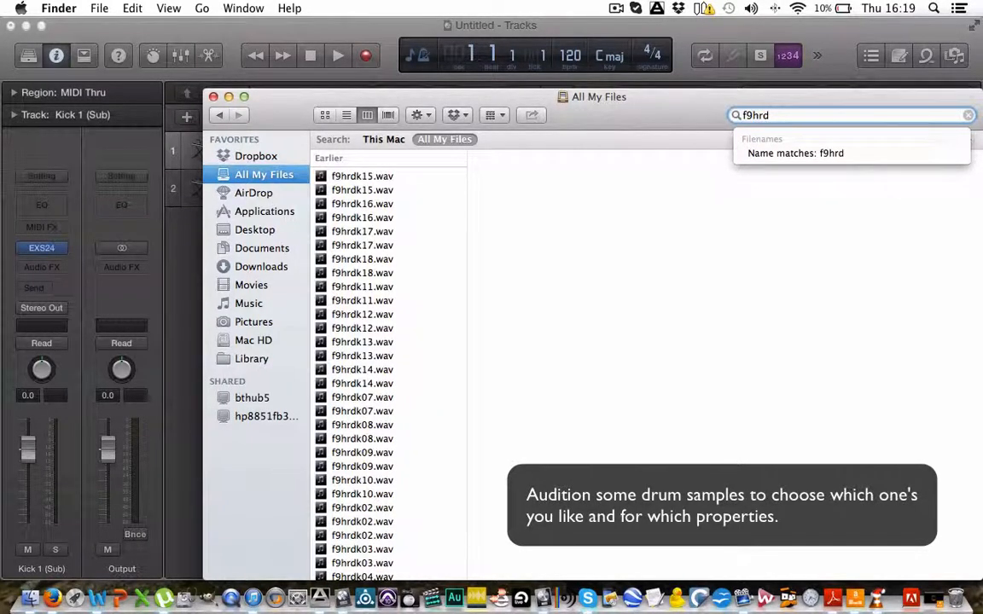
Audition the kick samples f9hrdk02.wav, f9hrdk10.wav and f9hrdk13.wav, ending on f9hrdk02.wav
{"action": "scroll", "coordinate": [373, 495], "scroll_direction": "down", "scroll_amount": 1}
{"action": "left_click", "coordinate": [363, 510]}
{"action": "left_click", "coordinate": [724, 308]}
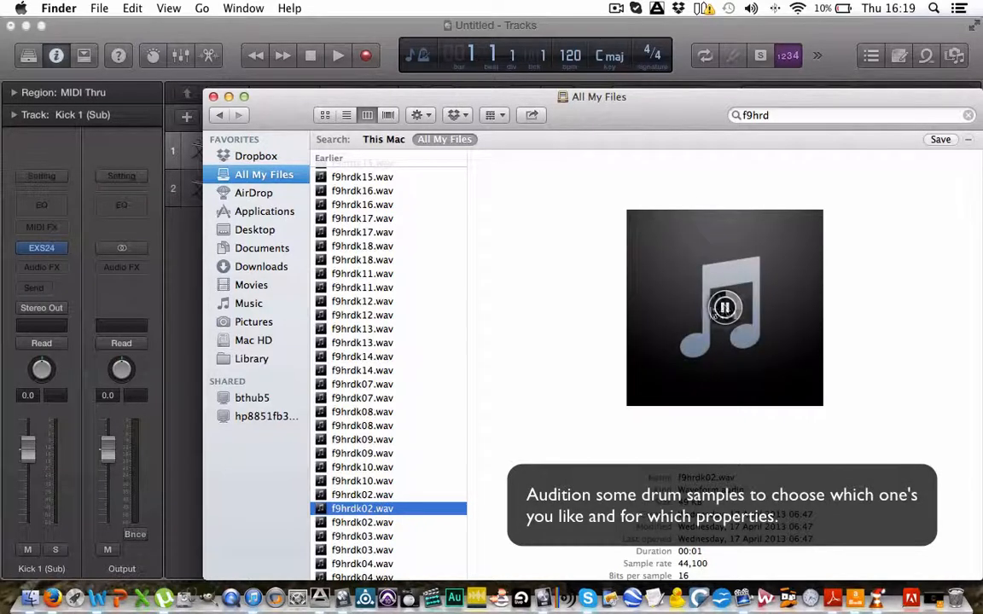
{"action": "key", "text": "Up"}
{"action": "key", "text": "Up"}
{"action": "left_click", "coordinate": [725, 308]}
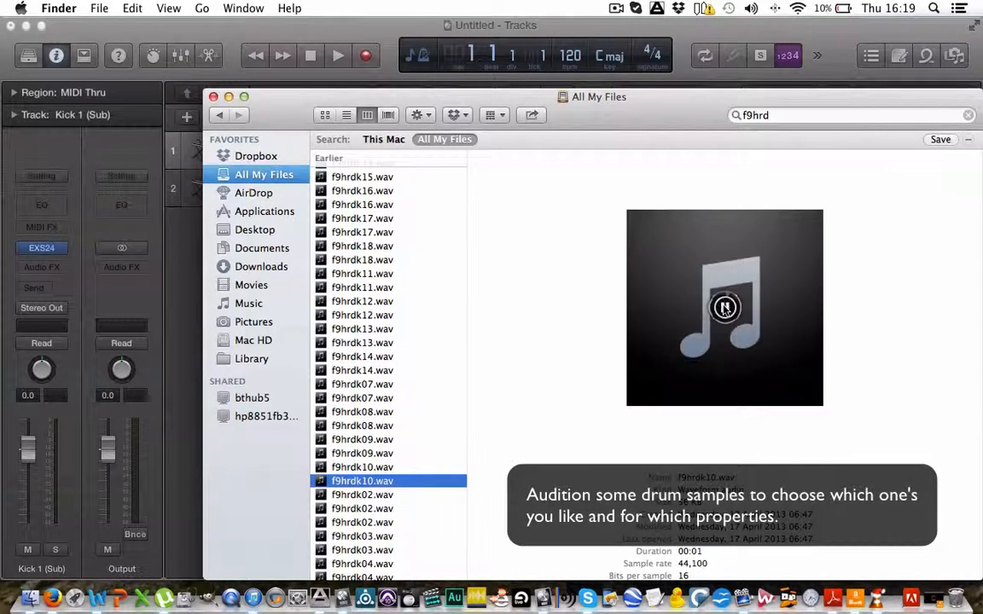
{"action": "left_click", "coordinate": [363, 342]}
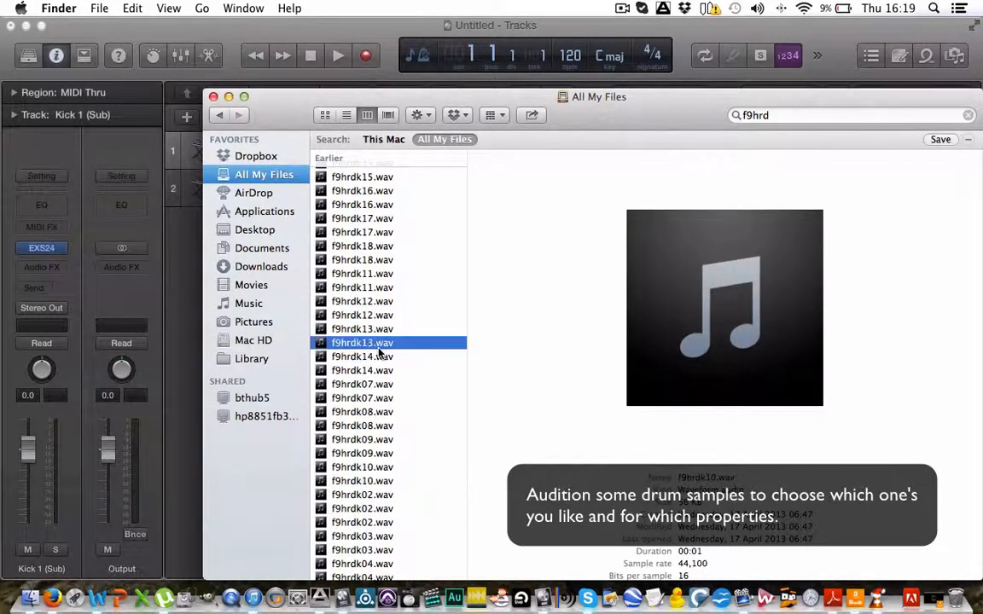
{"action": "left_click", "coordinate": [724, 308]}
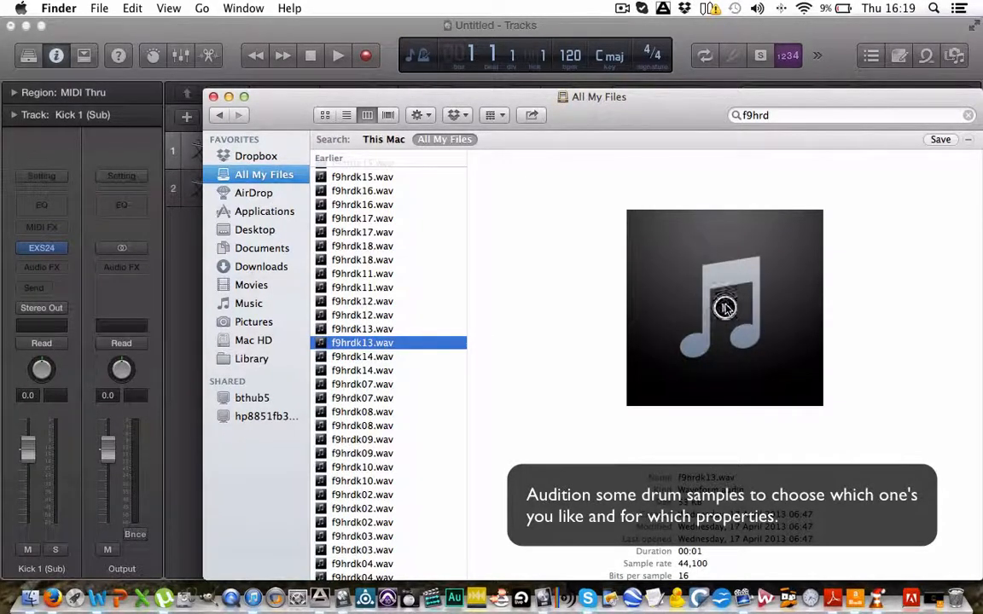
{"action": "left_click", "coordinate": [369, 522]}
{"action": "mouse_move", "coordinate": [692, 365]}
{"action": "left_click", "coordinate": [724, 308]}
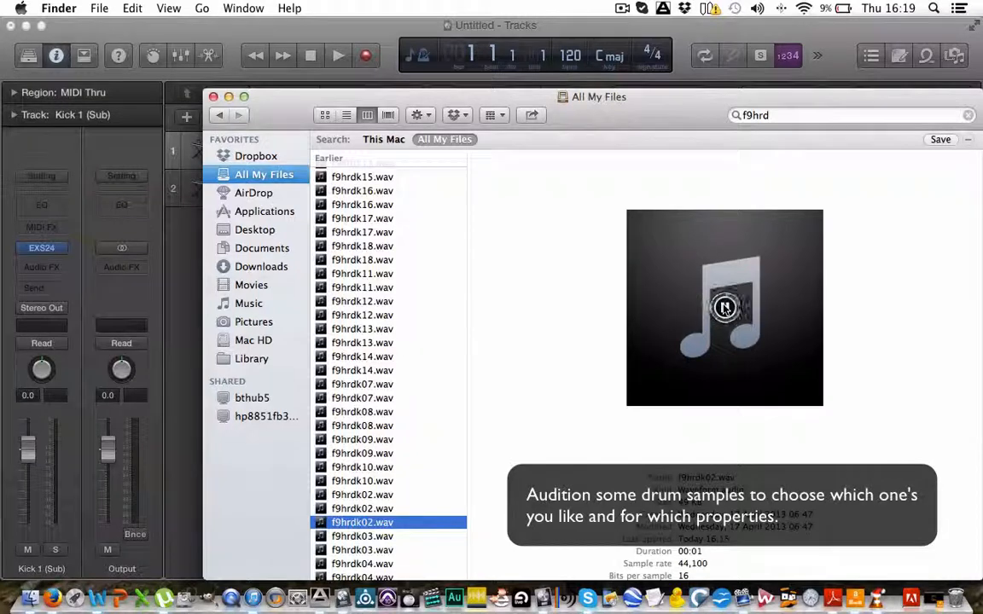
Place the Finder sample f9hrdk02.wav on key C1 in the instrument editor of Kick 1 (Sub)'s EXS24 in Logic Pro X
{"action": "left_click_drag", "start_coordinate": [294, 102], "coordinate": [580, 57]}
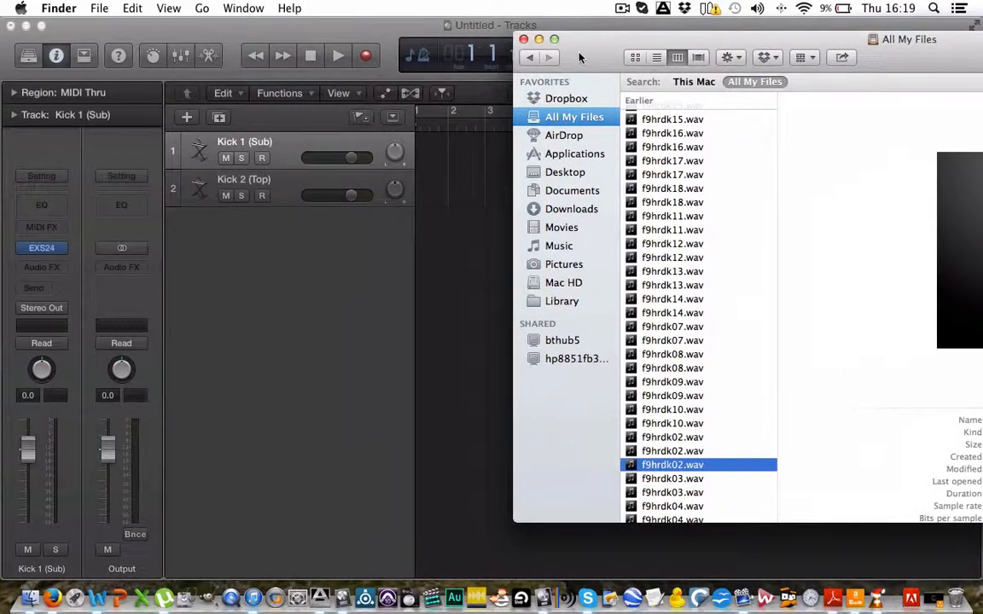
{"action": "left_click", "coordinate": [220, 146]}
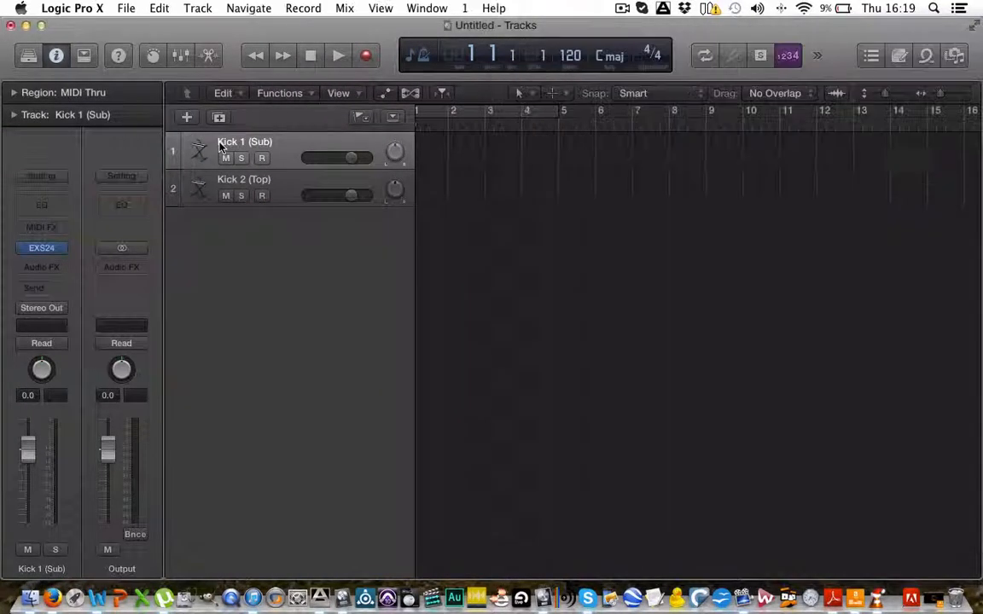
{"action": "left_click", "coordinate": [47, 249]}
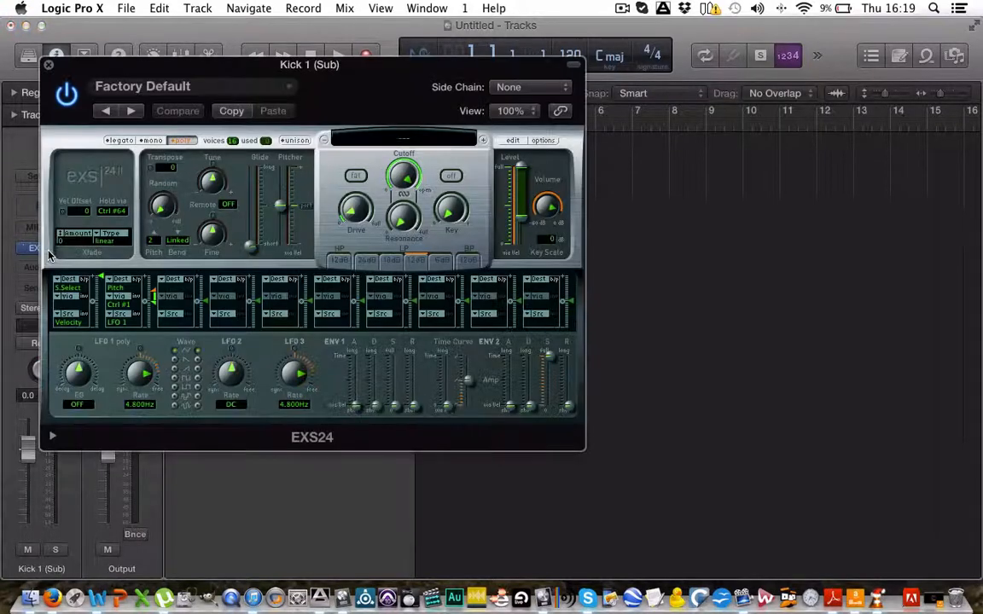
{"action": "left_click", "coordinate": [505, 140]}
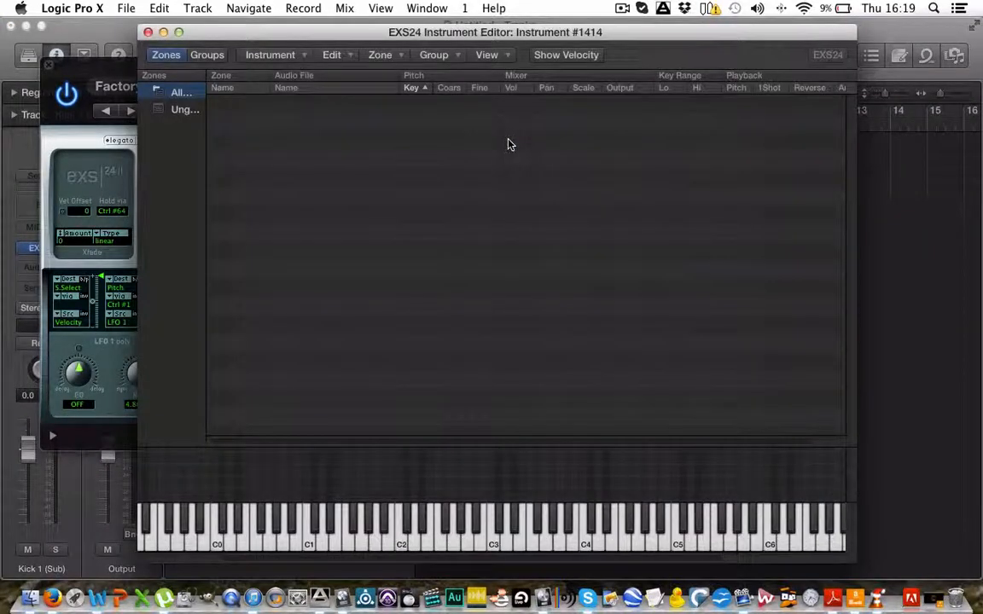
{"action": "left_click", "coordinate": [28, 600]}
{"action": "left_click_drag", "start_coordinate": [651, 465], "coordinate": [308, 535]}
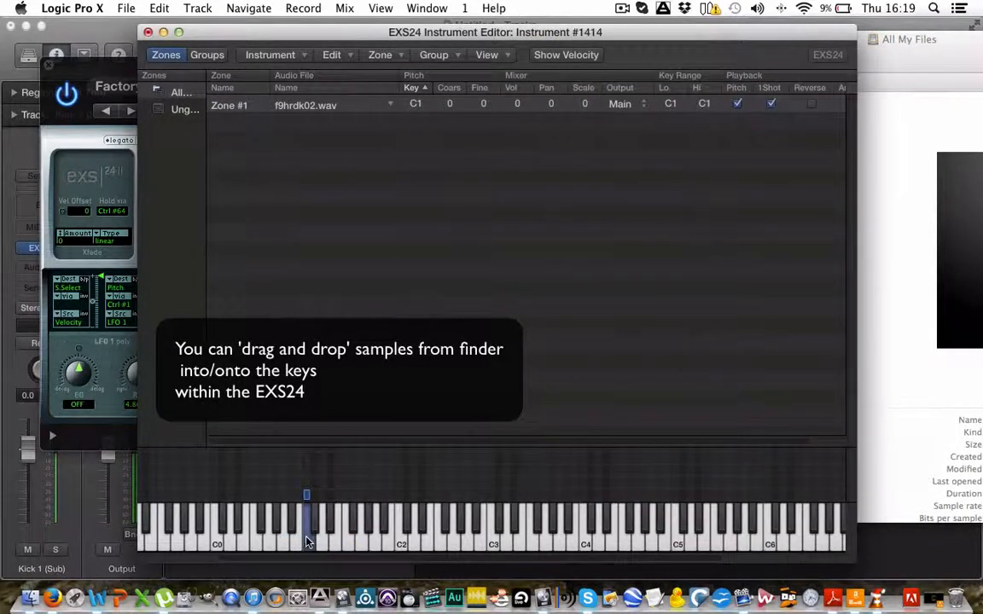
Save the sampler instrument as "Sub Kick" and close the editor and EXS24 windows
{"action": "left_click", "coordinate": [148, 33]}
{"action": "left_click", "coordinate": [625, 119]}
{"action": "type", "text": "Sub Kick"}
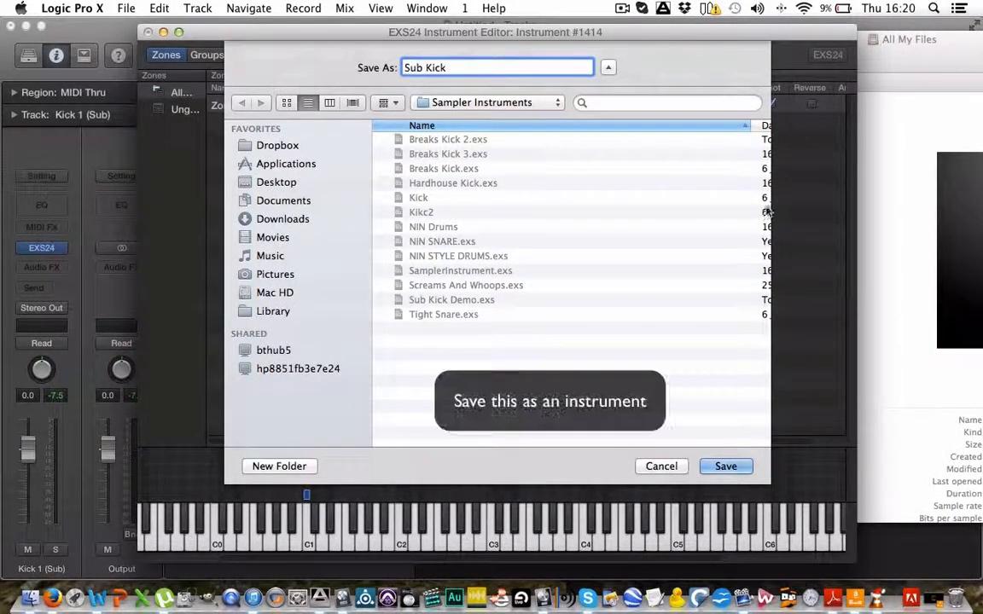
{"action": "left_click", "coordinate": [717, 463]}
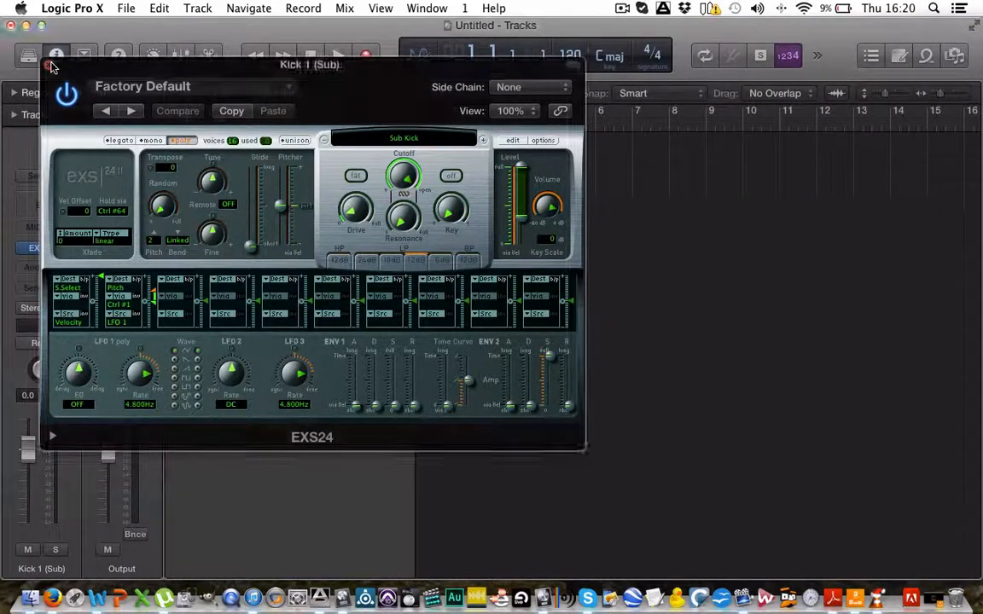
{"action": "left_click", "coordinate": [53, 63]}
Draw a one-bar MIDI region at bar 1 on the Kick 1 (Sub) track and return to the Pointer Tool
{"action": "left_click", "coordinate": [520, 93]}
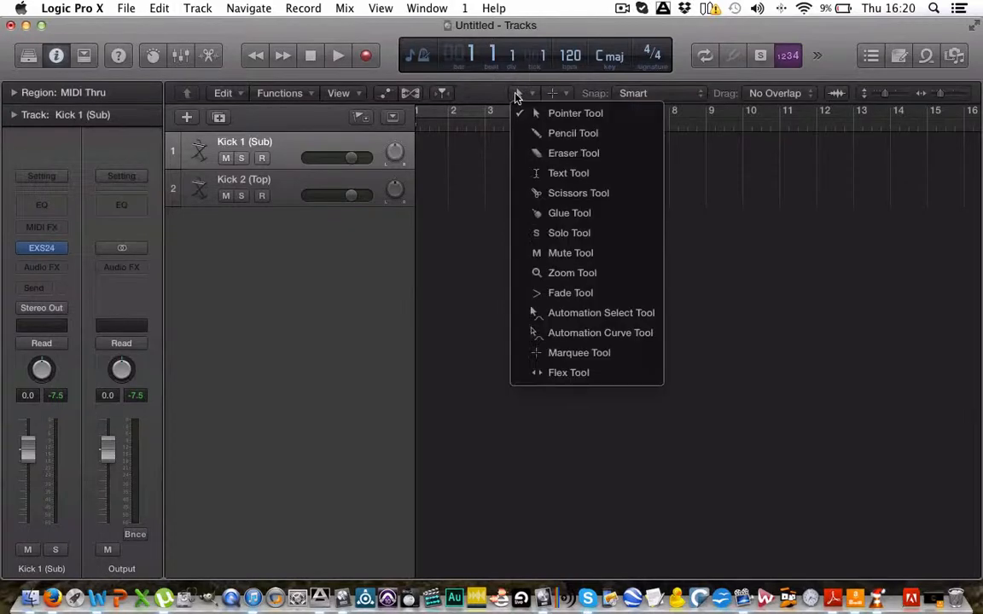
{"action": "left_click", "coordinate": [525, 132]}
{"action": "left_click", "coordinate": [423, 151]}
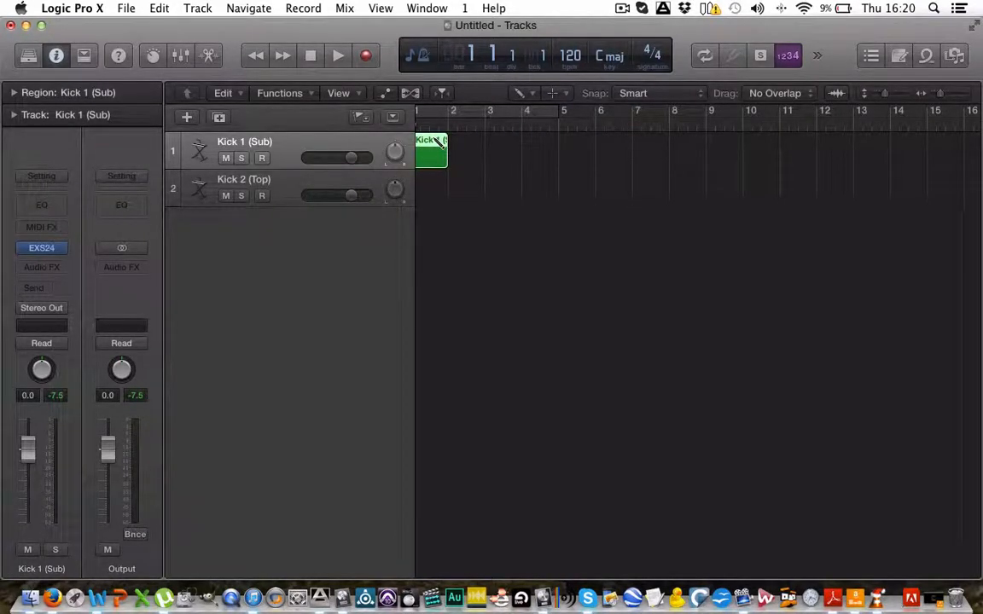
{"action": "left_click", "coordinate": [519, 93]}
{"action": "left_click", "coordinate": [555, 112]}
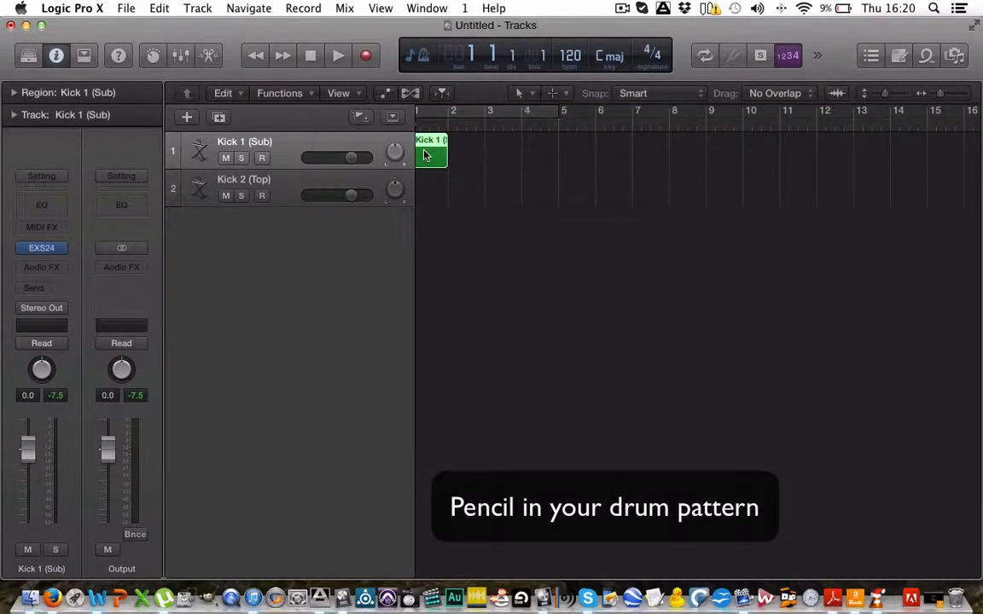
Open the Kick 1 (Sub) region in the Piano Roll and pencil in four eighth-note C1 hits, one on each beat
{"action": "double_click", "coordinate": [431, 152]}
{"action": "left_click_drag", "start_coordinate": [553, 424], "coordinate": [564, 197]}
{"action": "key", "text": "t"}
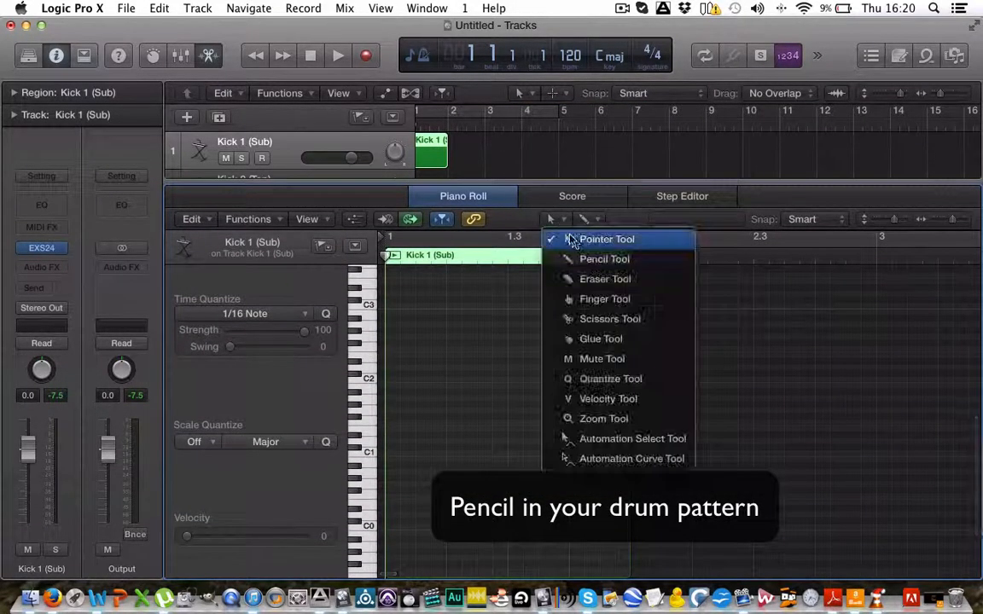
{"action": "left_click", "coordinate": [589, 258]}
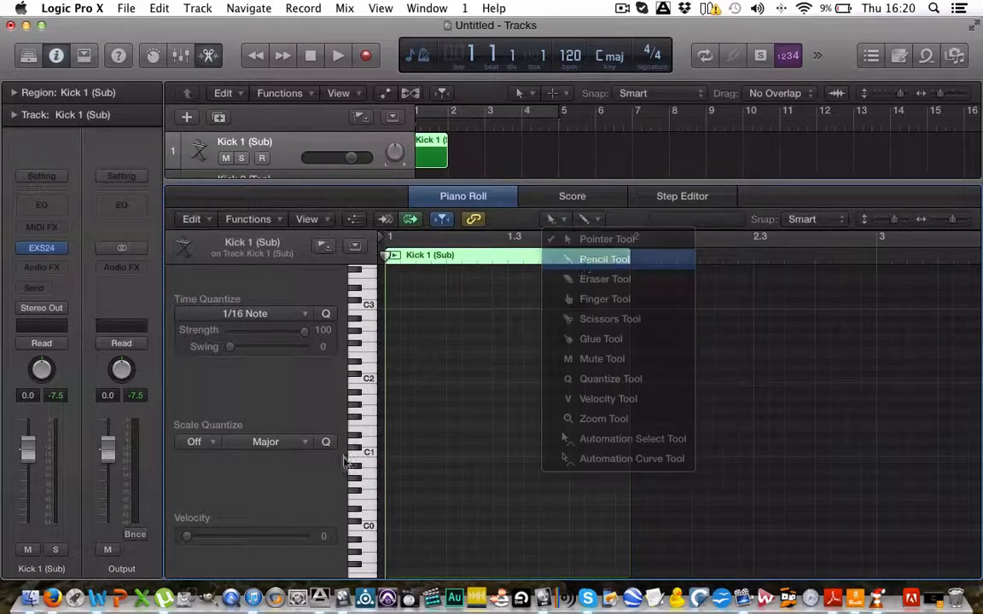
{"action": "left_click", "coordinate": [391, 453]}
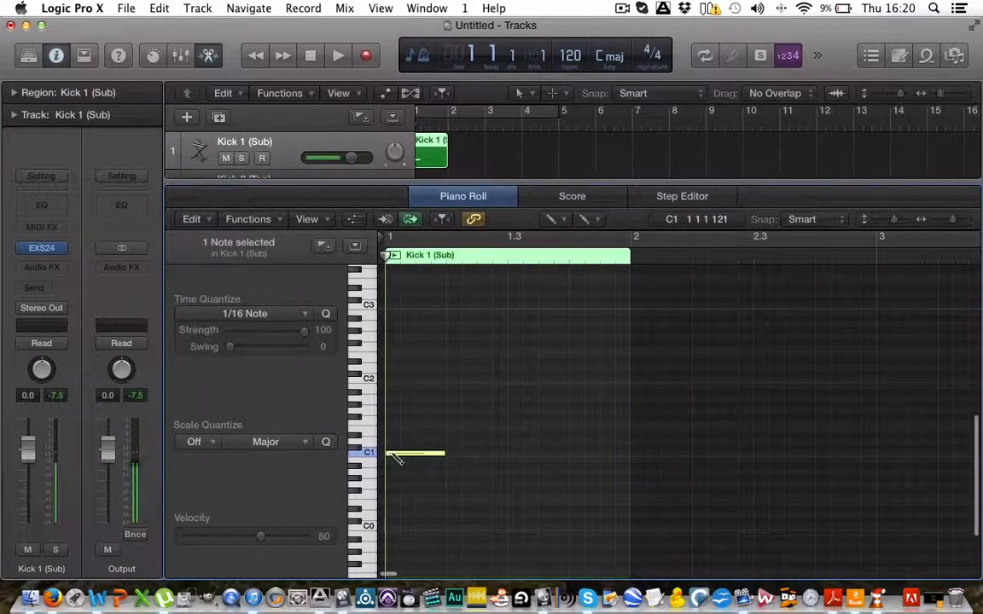
{"action": "left_click_drag", "start_coordinate": [442, 453], "coordinate": [415, 454]}
{"action": "left_click", "coordinate": [450, 454]}
{"action": "left_click", "coordinate": [513, 454]}
{"action": "left_click", "coordinate": [577, 454]}
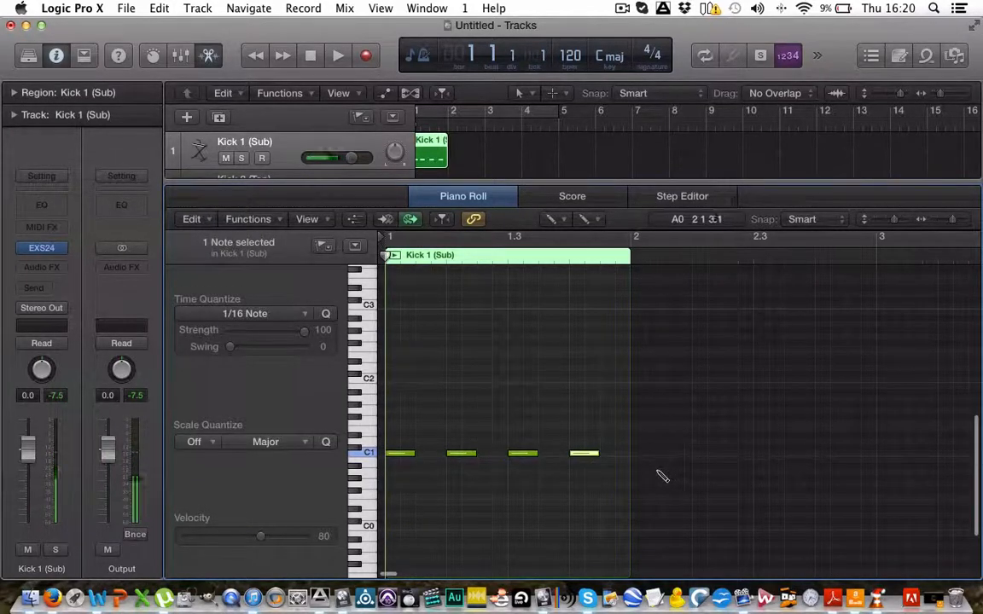
Repeat the Kick 1 (Sub) region so that four one-bar copies fill bars 1 to 4
{"action": "left_click", "coordinate": [535, 95]}
{"action": "left_click", "coordinate": [576, 381]}
{"action": "mouse_move", "coordinate": [429, 148]}
{"action": "left_mouse_down"}
{"action": "mouse_move", "coordinate": [540, 146]}
{"action": "mouse_move", "coordinate": [506, 168]}
{"action": "mouse_move", "coordinate": [421, 162]}
{"action": "left_mouse_up"}
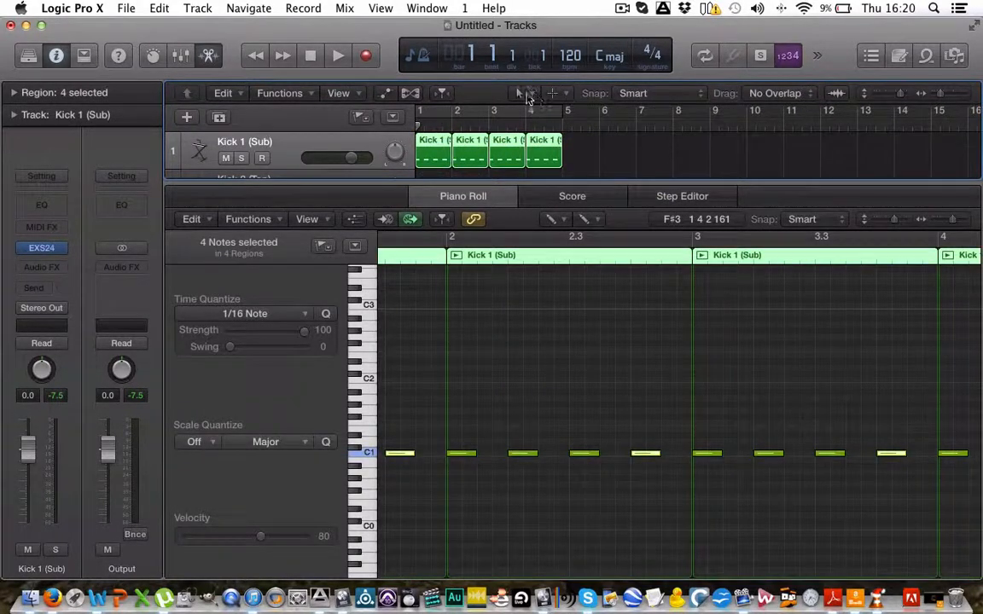
Join the four Kick 1 (Sub) regions into one region with the Glue Tool and return to the Pointer Tool
{"action": "left_click", "coordinate": [529, 96]}
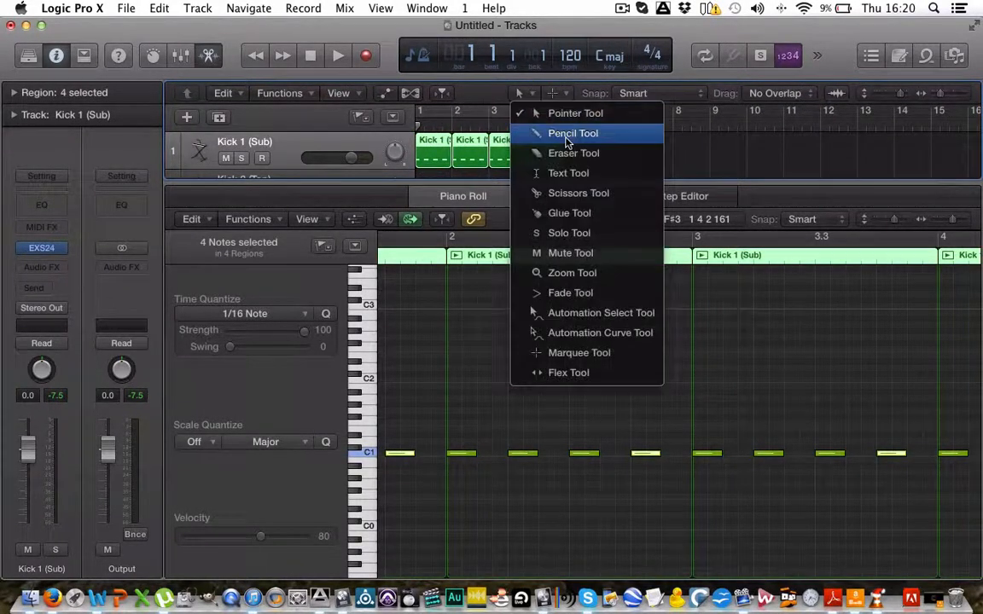
{"action": "left_click", "coordinate": [569, 213]}
{"action": "left_click", "coordinate": [476, 151]}
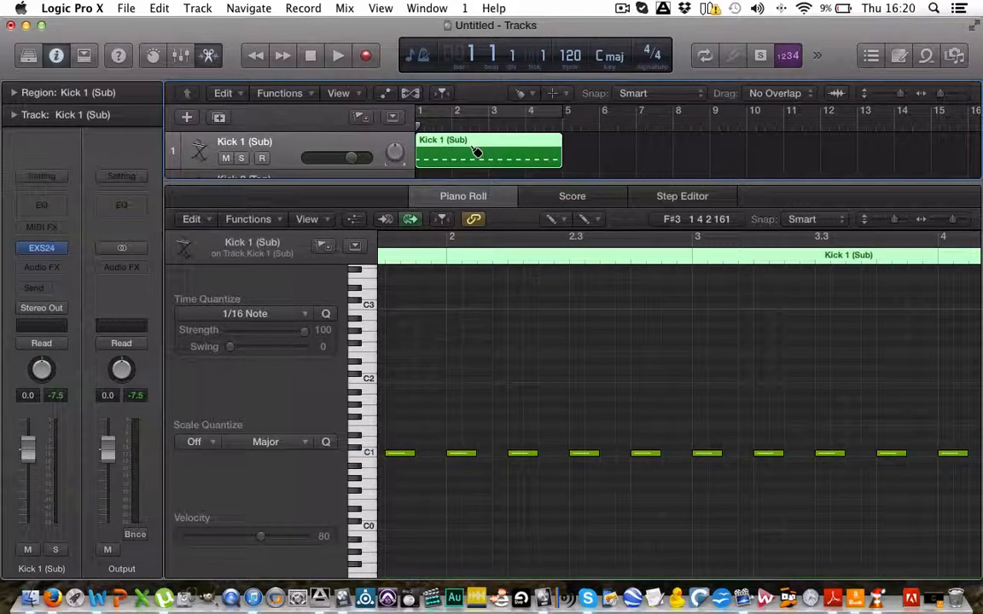
{"action": "left_click", "coordinate": [535, 96]}
{"action": "left_click", "coordinate": [543, 114]}
Play the Kick 1 (Sub) region in a cycle over bars 1 to 4 and enlarge the track area above the Piano Roll
{"action": "left_click", "coordinate": [420, 116]}
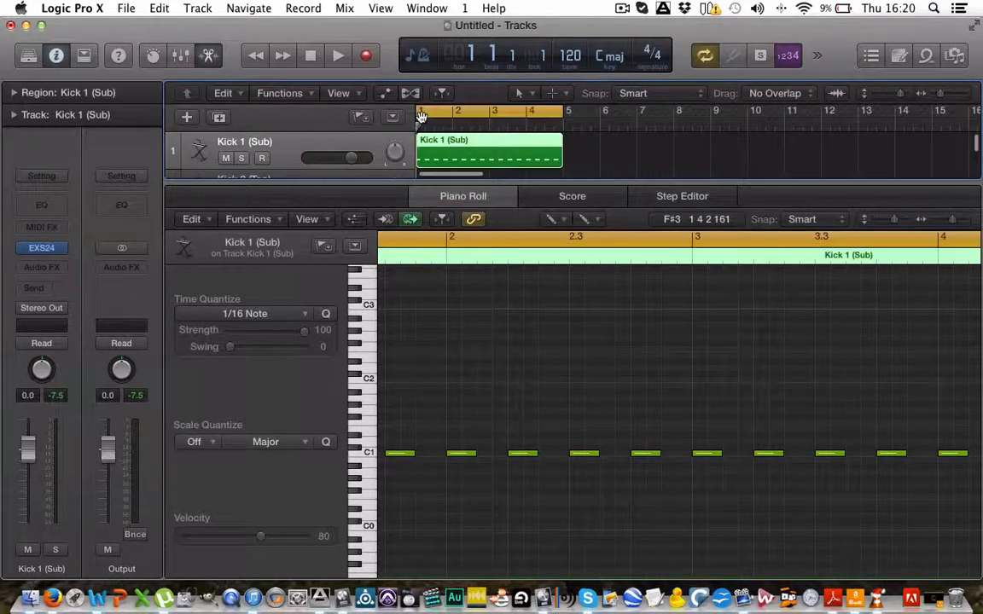
{"action": "key", "text": "space"}
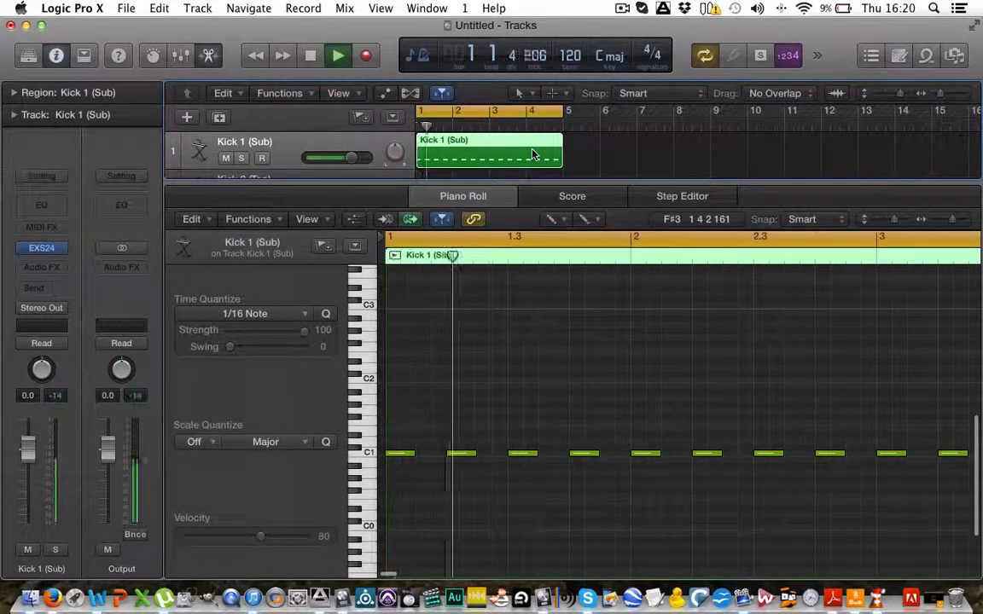
{"action": "left_click_drag", "start_coordinate": [459, 198], "coordinate": [454, 309]}
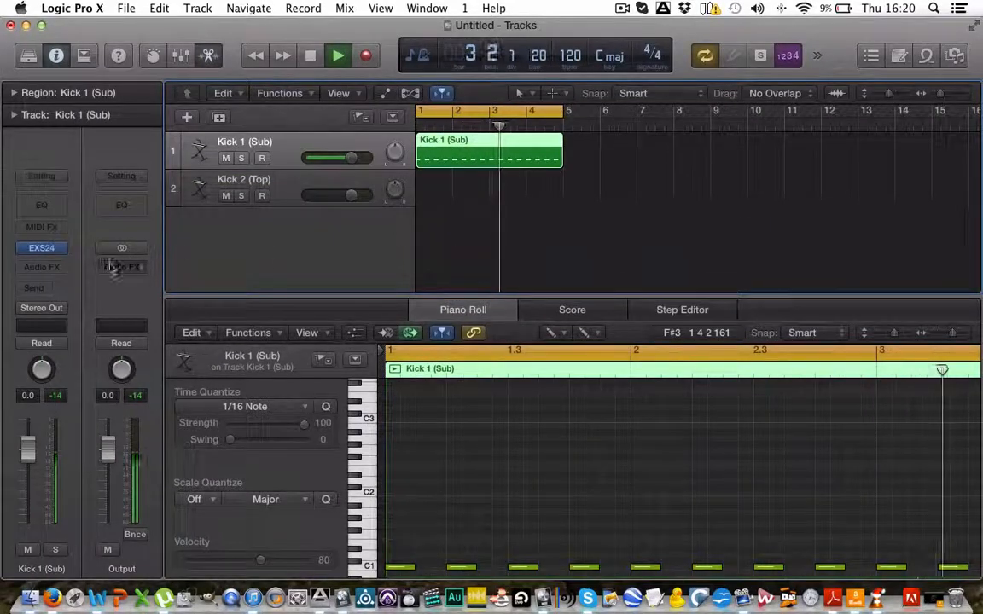
Insert a mono Channel EQ on the Kick 1 (Sub) channel strip and switch on its Analyzer
{"action": "left_click", "coordinate": [48, 268]}
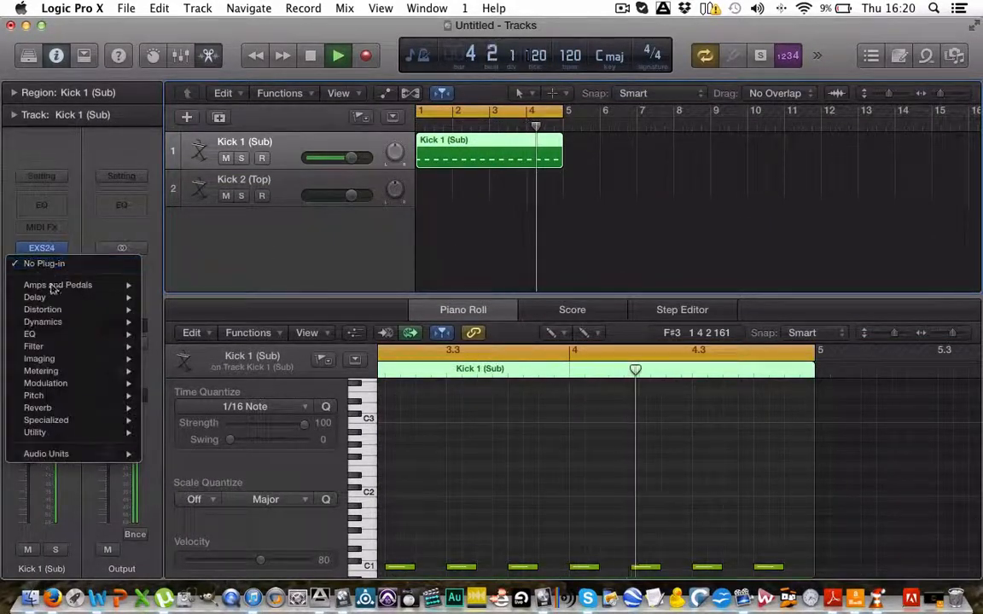
{"action": "mouse_move", "coordinate": [81, 334]}
{"action": "mouse_move", "coordinate": [203, 336]}
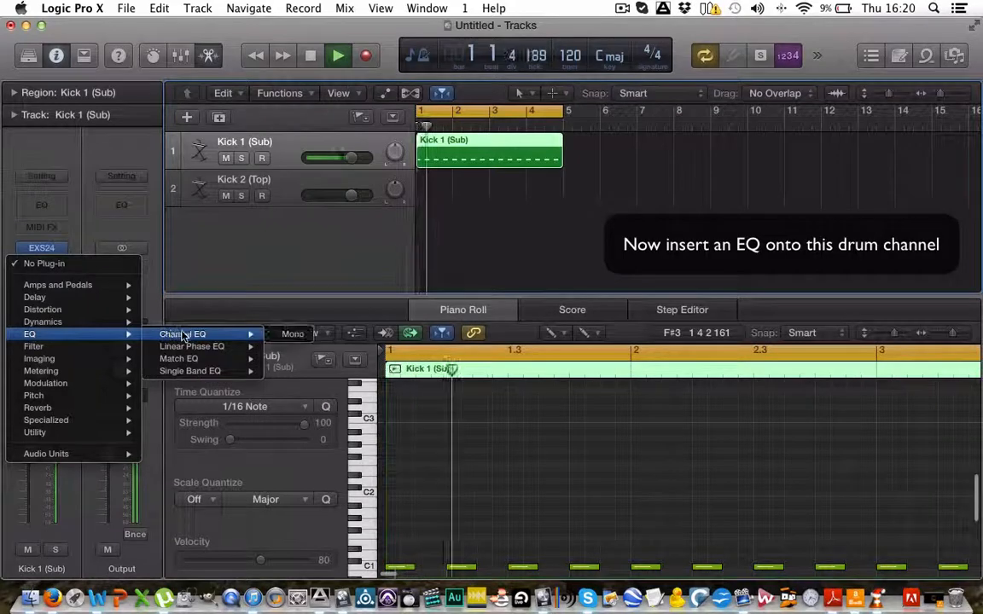
{"action": "left_click", "coordinate": [290, 334]}
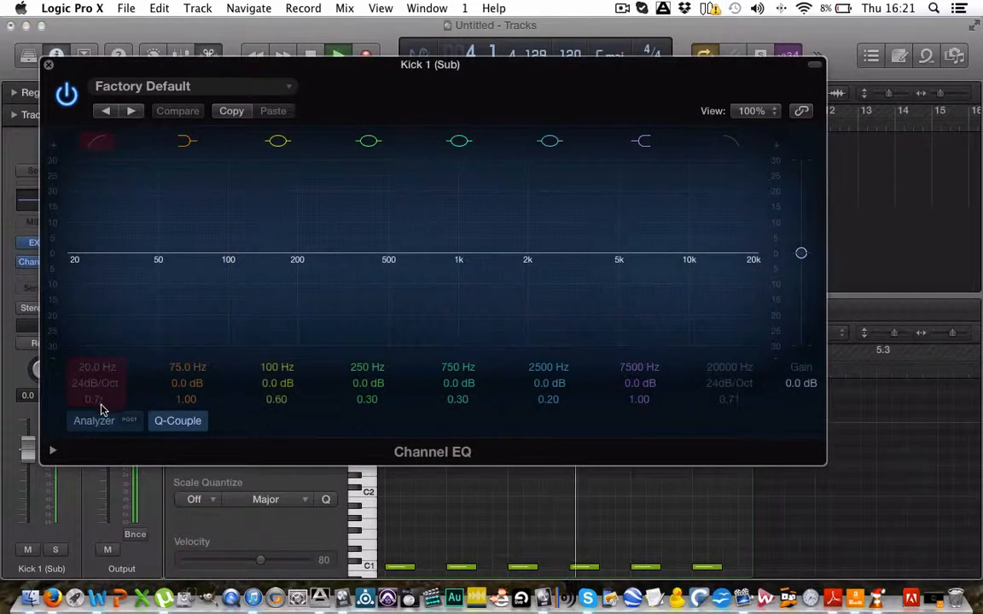
{"action": "left_click", "coordinate": [94, 420]}
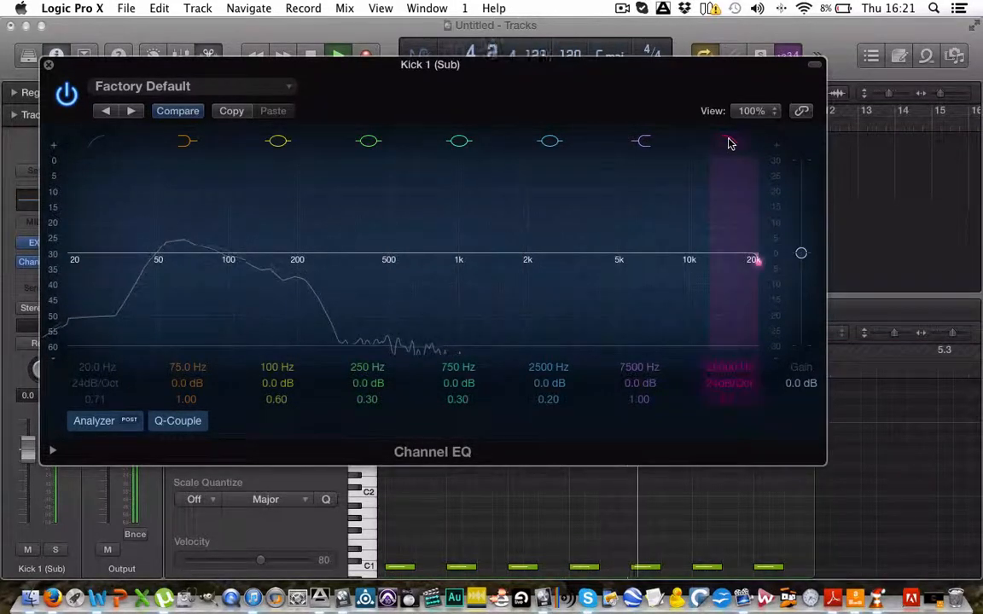
Lower the cutoff of the Channel EQ's high-cut band to 62 Hz with a Q of 0.71 to isolate the sub frequencies
{"action": "double_click", "coordinate": [730, 401]}
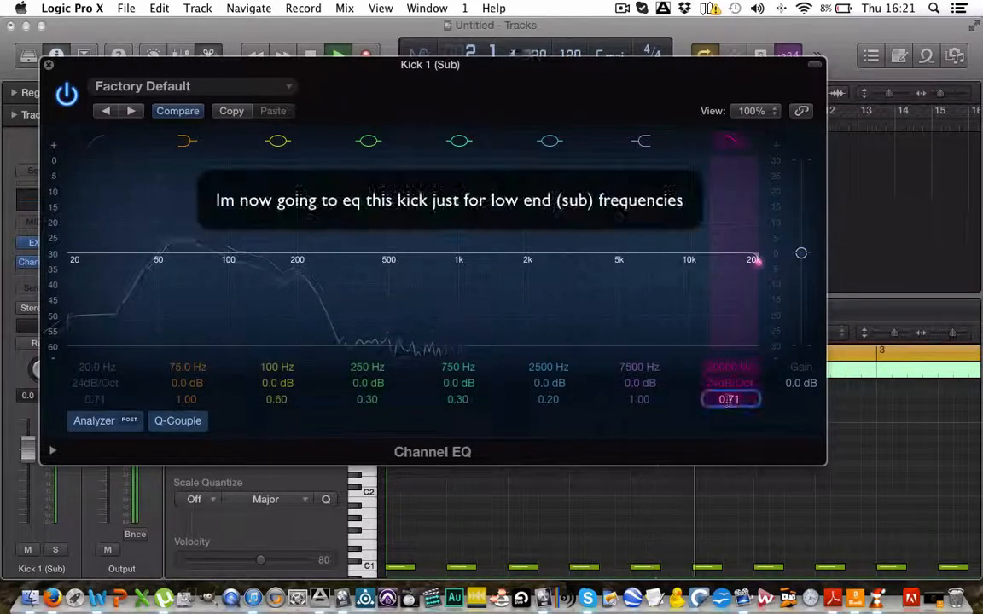
{"action": "key", "text": "BackSpace"}
{"action": "type", "text": "0.6"}
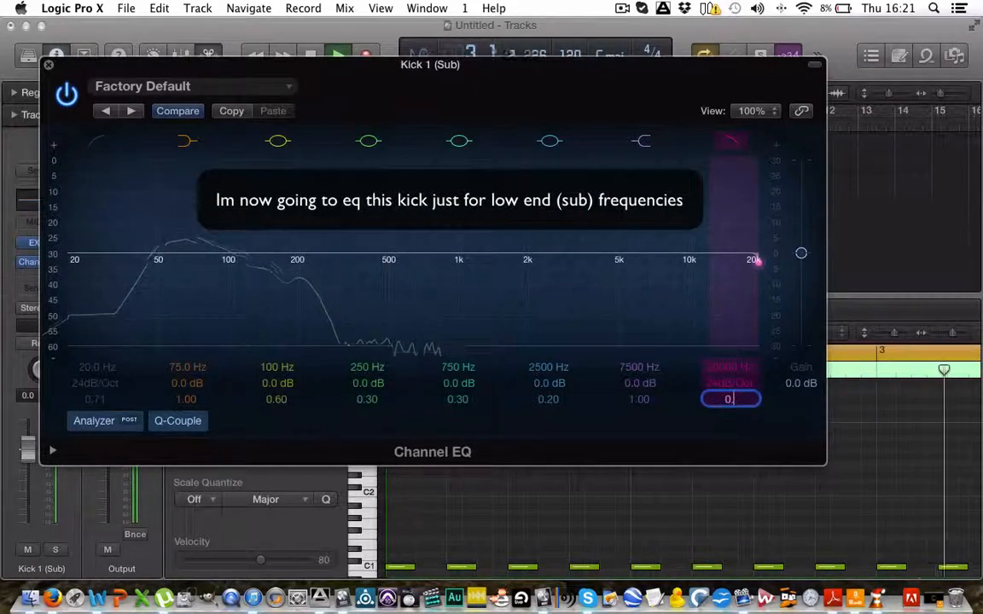
{"action": "key", "text": "Return"}
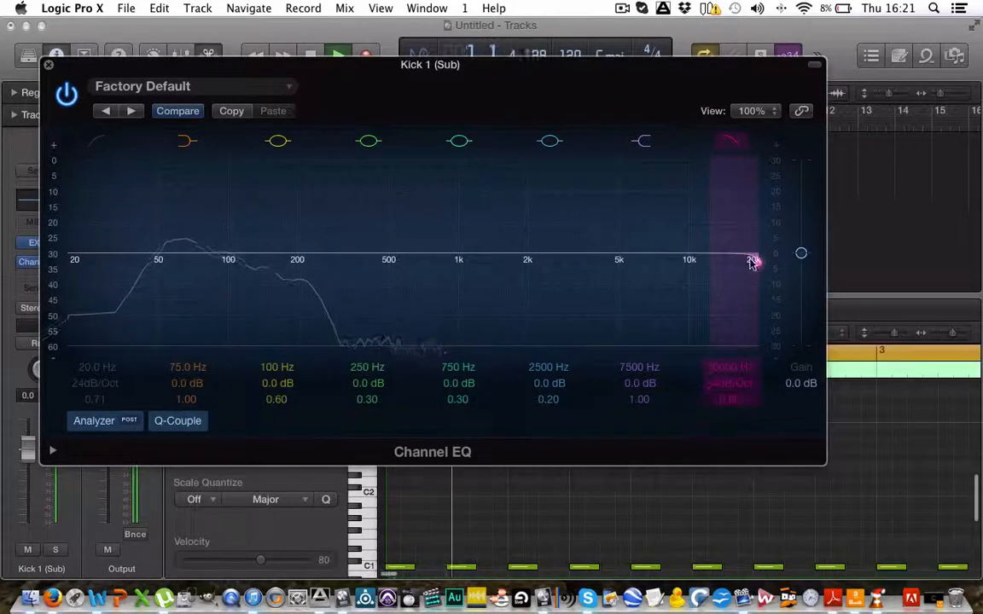
{"action": "left_click_drag", "start_coordinate": [755, 266], "coordinate": [136, 263]}
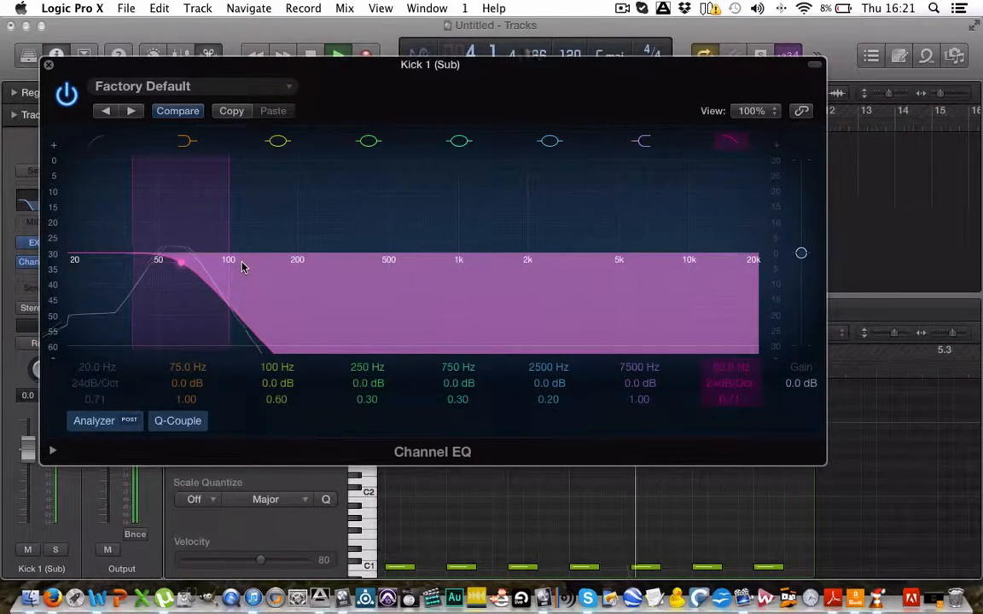
{"action": "key", "text": "XF86AudioRaiseVolume"}
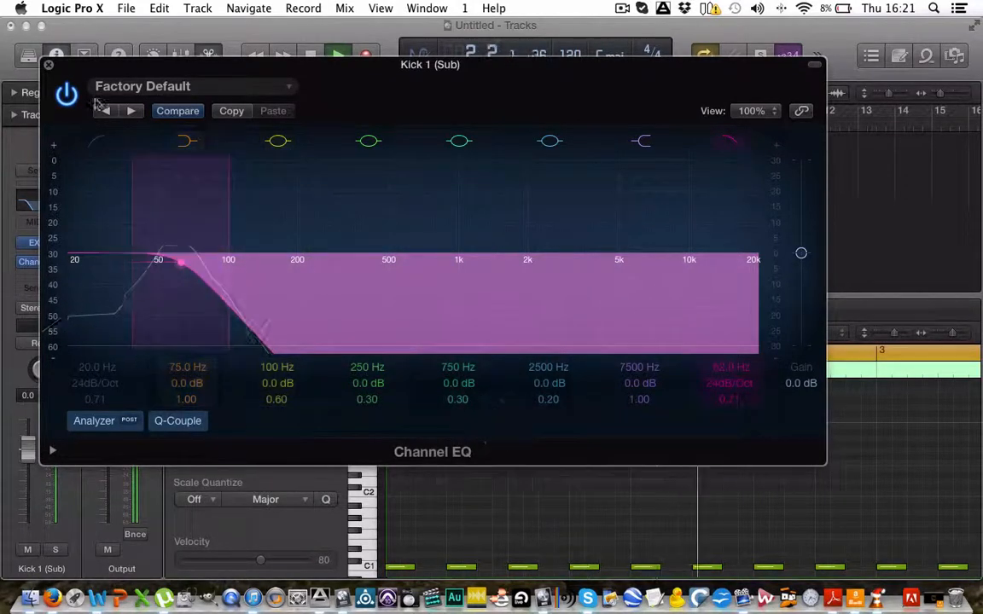
Enable the Channel EQ's low-cut band and set its frequency to 35 Hz
{"action": "left_click", "coordinate": [98, 145]}
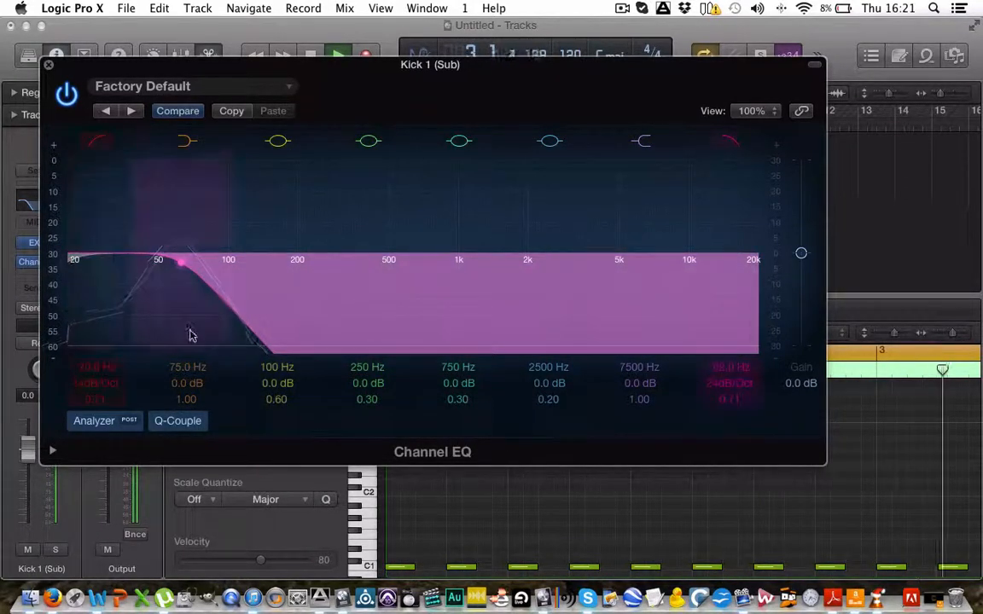
{"action": "double_click", "coordinate": [97, 368]}
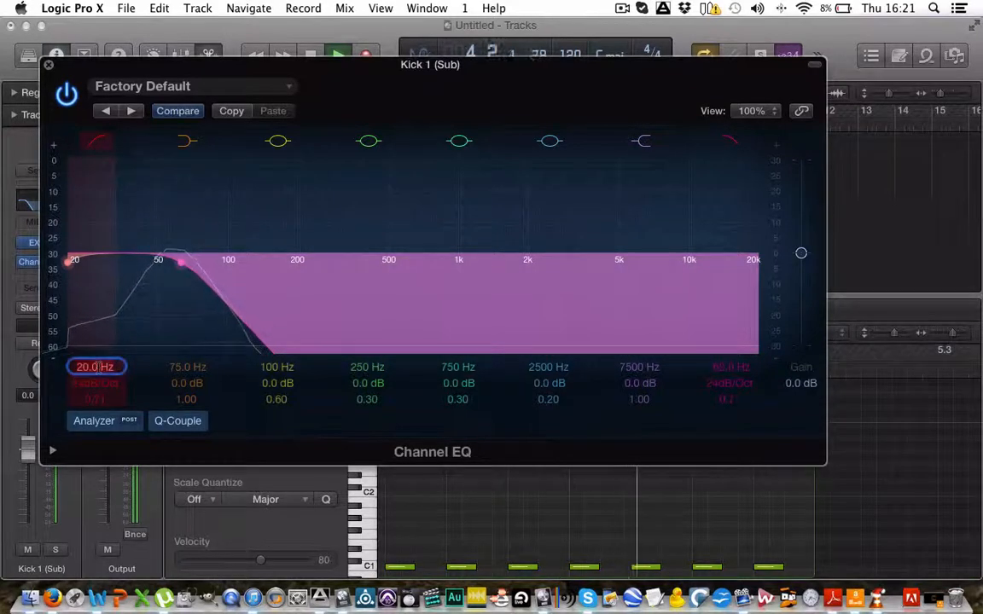
{"action": "type", "text": "35"}
{"action": "key", "text": "Return"}
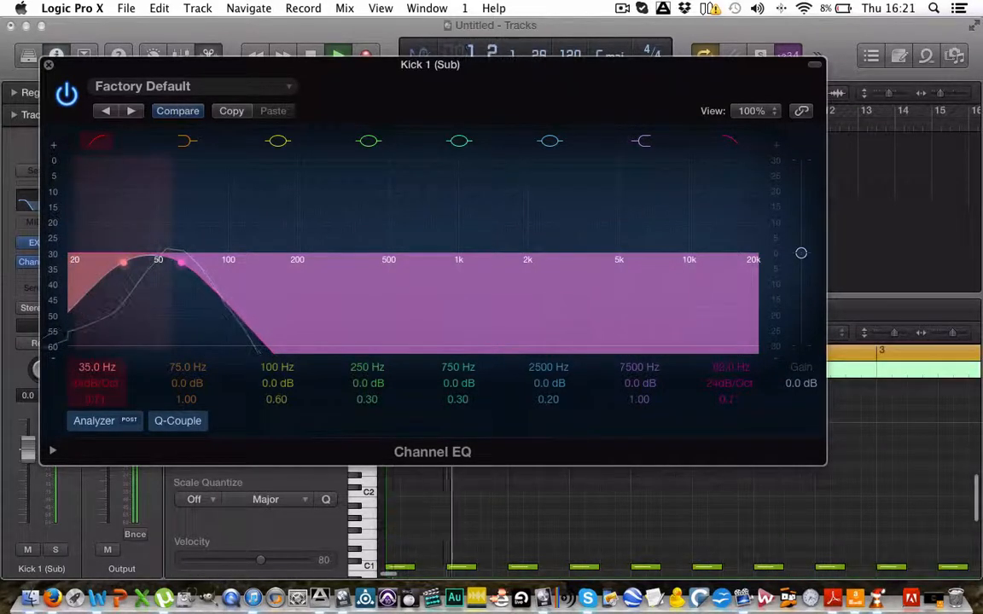
Compare the sub kick with the Channel EQ bypassed and active, then close the EQ window and stop playback
{"action": "left_click", "coordinate": [65, 97]}
{"action": "left_click", "coordinate": [66, 97]}
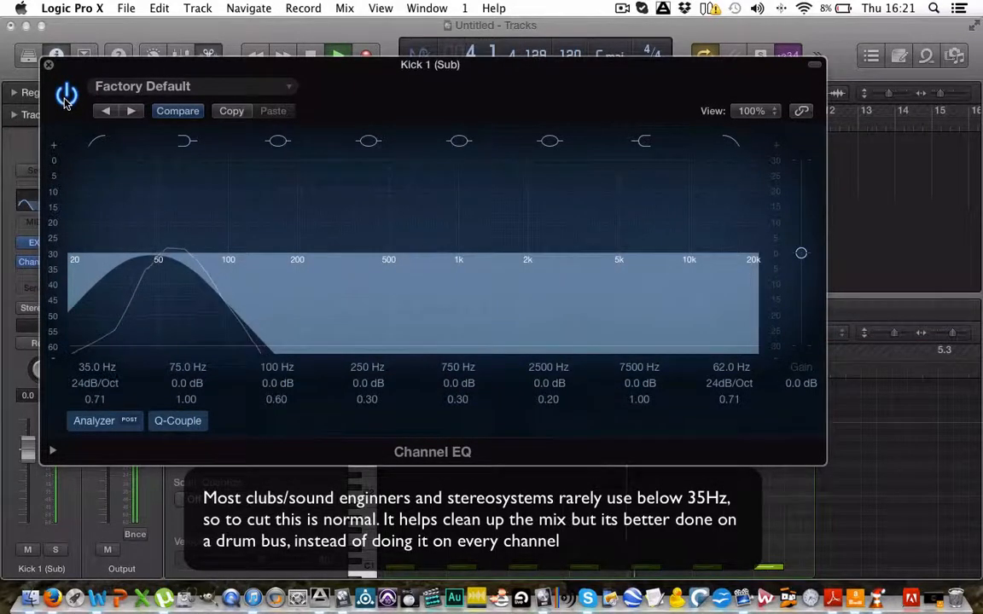
{"action": "left_click", "coordinate": [65, 98]}
{"action": "left_click", "coordinate": [65, 98]}
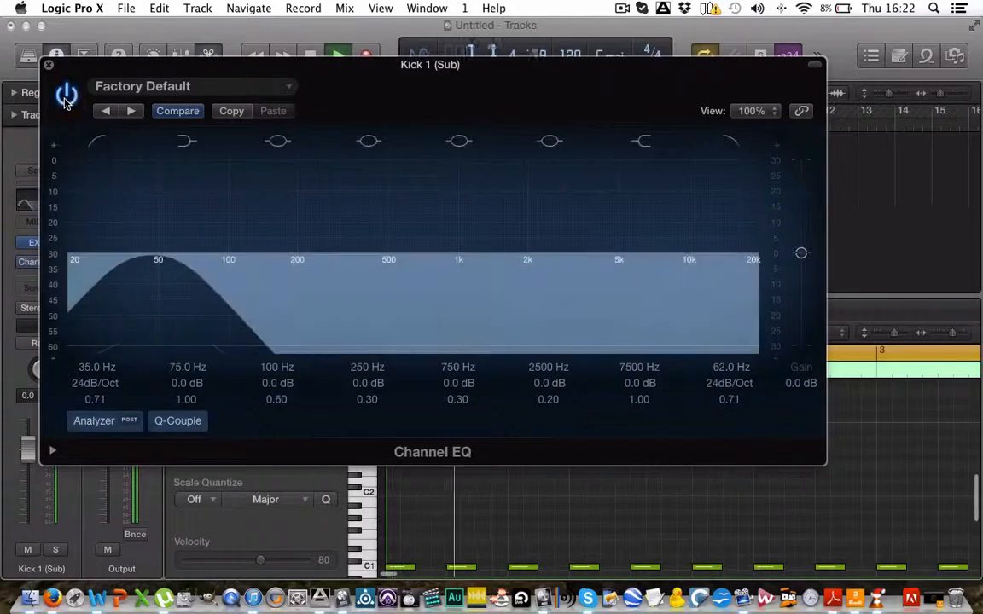
{"action": "left_click", "coordinate": [49, 64]}
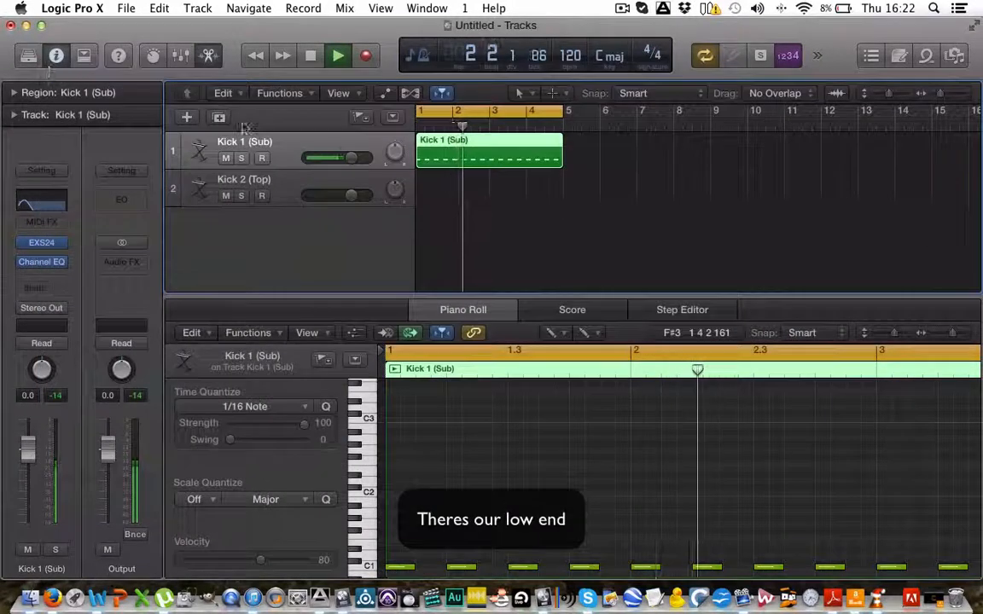
{"action": "key", "text": "space"}
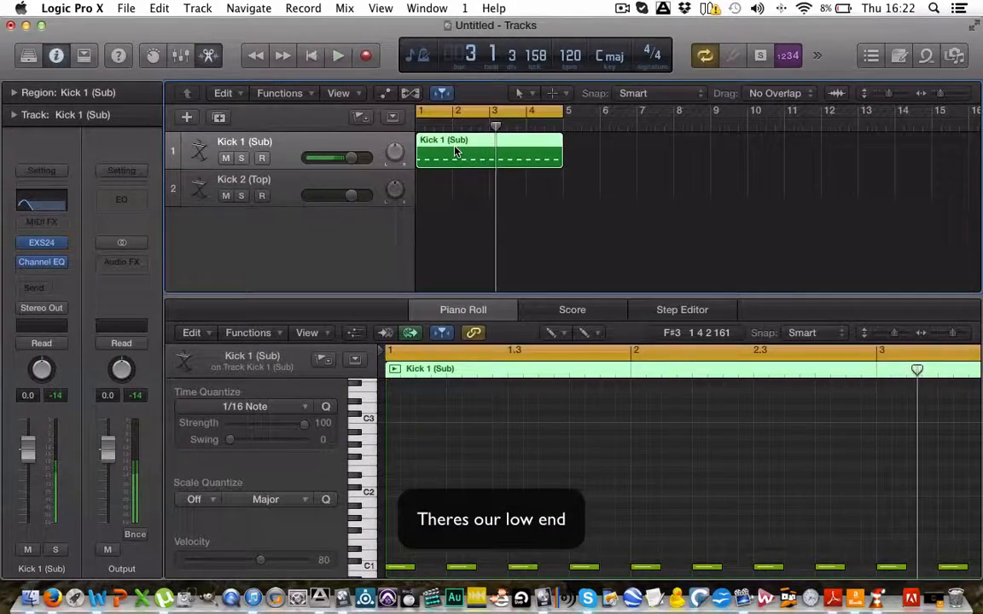
Copy the Kick 1 (Sub) region onto the Kick 2 (Top) track at bar 1 and rename the copy "Kick 2 Top"
{"action": "left_click_drag", "start_coordinate": [455, 147], "coordinate": [455, 177]}
{"action": "key", "text": "Tab"}
{"action": "left_click", "coordinate": [86, 92]}
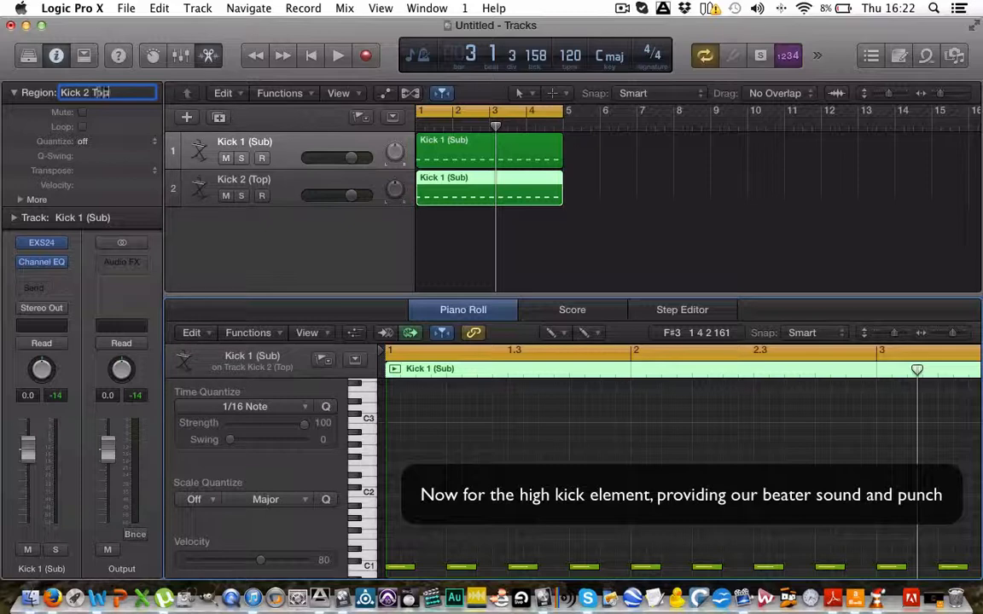
{"action": "type", "text": "Kick 2 Top"}
{"action": "key", "text": "Return"}
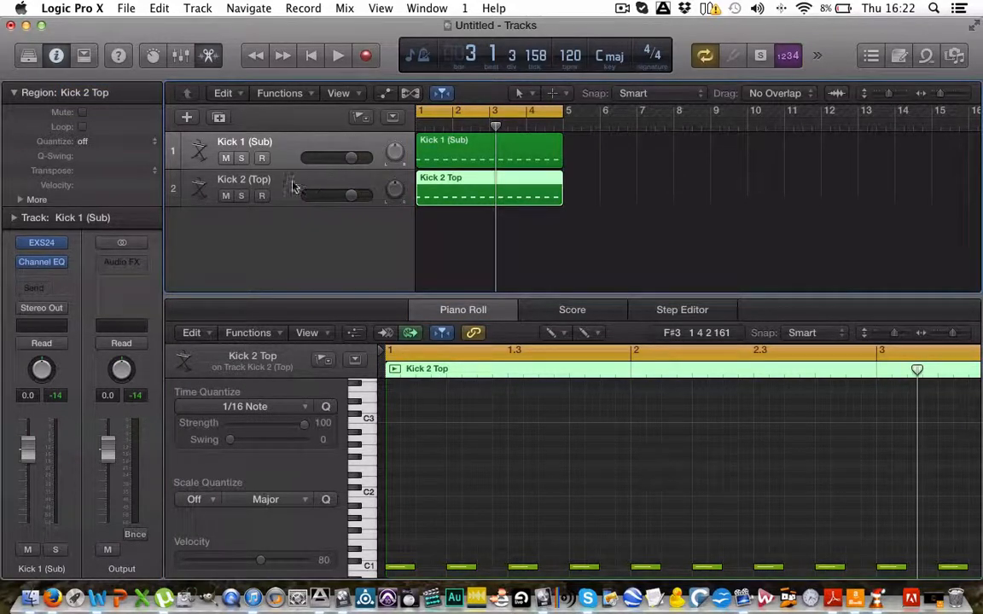
Play the Kick 1 (Sub) track soloed to listen to it, then release its solo
{"action": "left_click", "coordinate": [241, 159]}
{"action": "key", "text": "space"}
{"action": "left_click", "coordinate": [241, 159]}
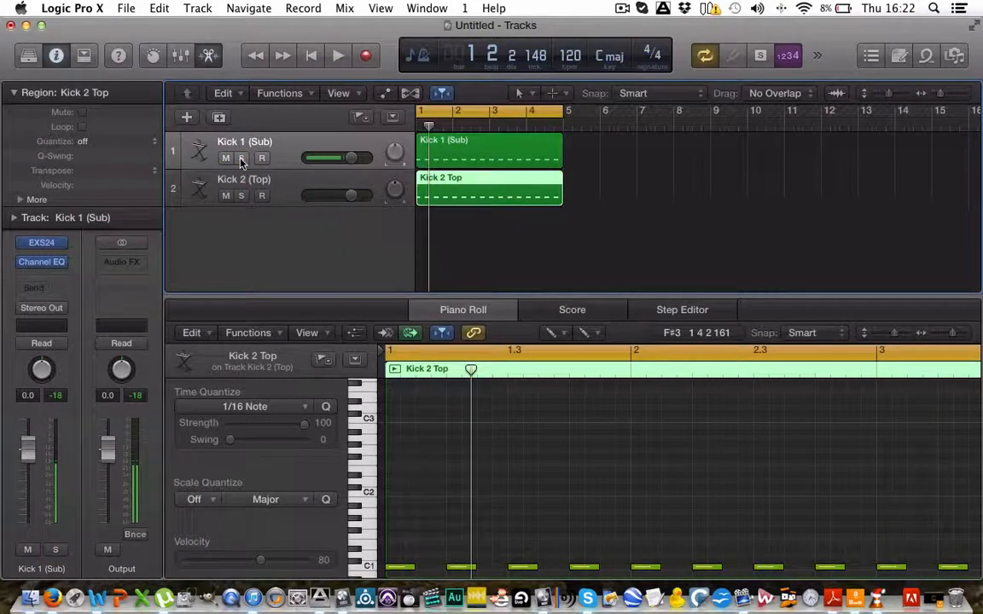
Solo and select the Kick 2 (Top) track, mute Kick 1 (Sub), and collapse the region settings
{"action": "left_click", "coordinate": [241, 196]}
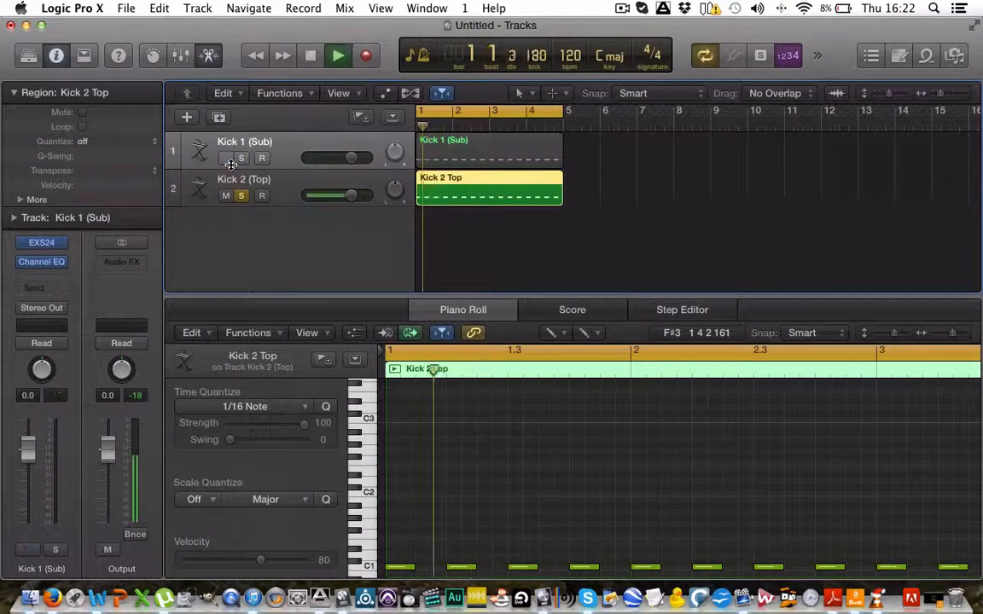
{"action": "left_click", "coordinate": [16, 92]}
{"action": "key", "text": "ctrl+m"}
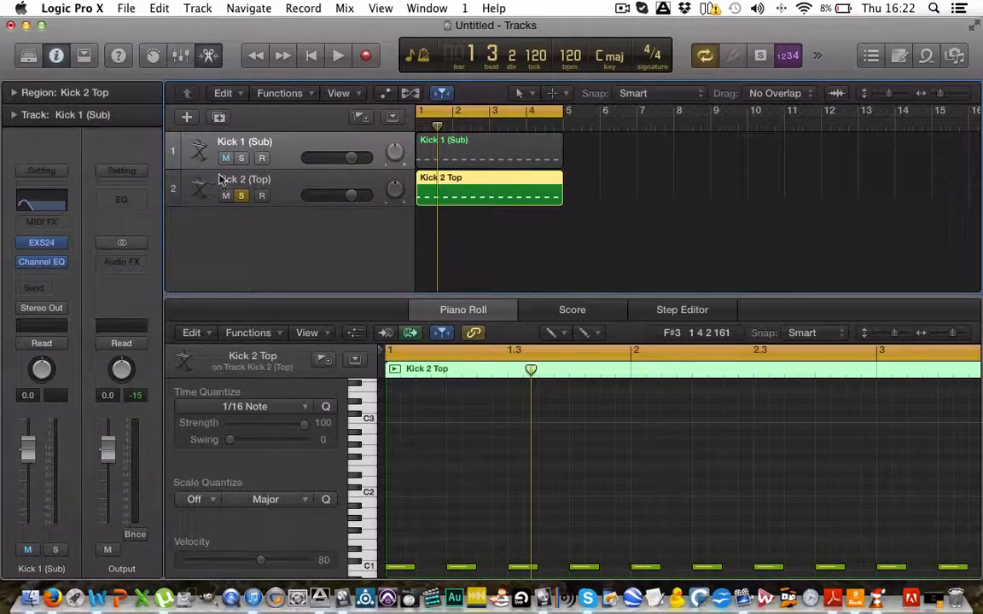
{"action": "left_click", "coordinate": [217, 180]}
{"action": "mouse_move", "coordinate": [47, 255]}
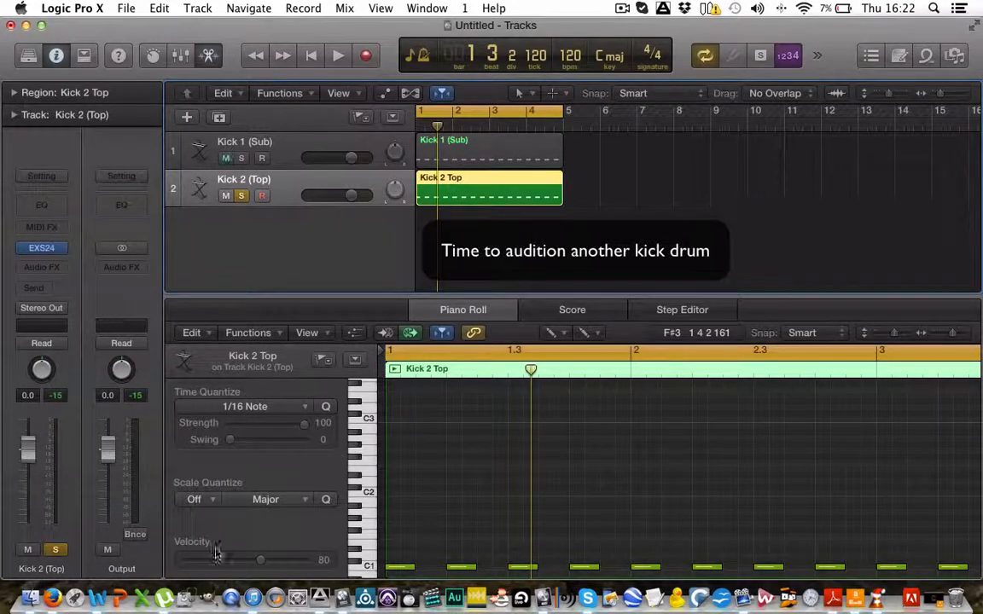
Switch to Finder, search all files for "BTAA", and select the last BTAA0D3.WAV result to audition it
{"action": "left_click", "coordinate": [30, 597]}
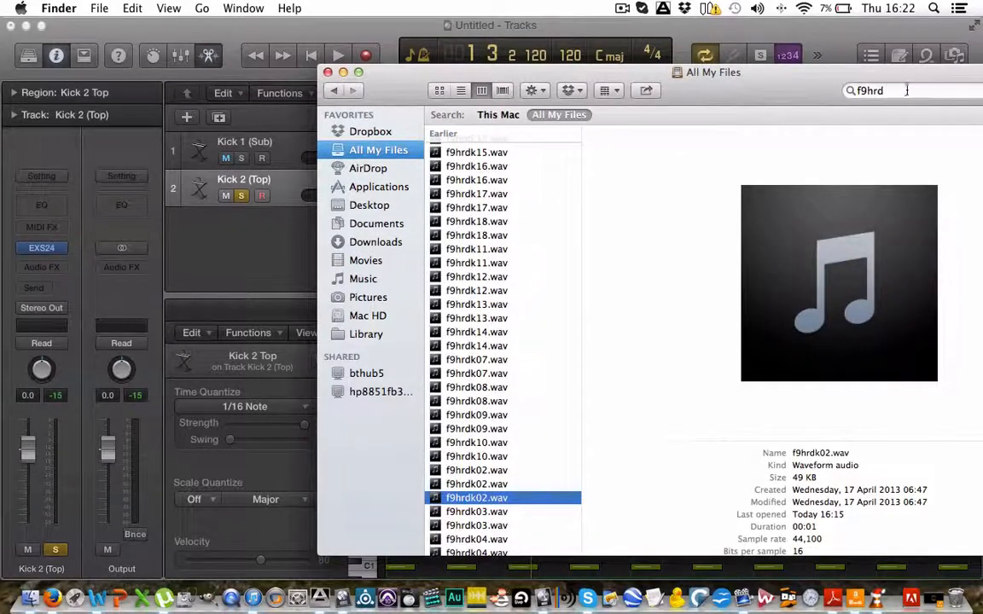
{"action": "left_click", "coordinate": [906, 90]}
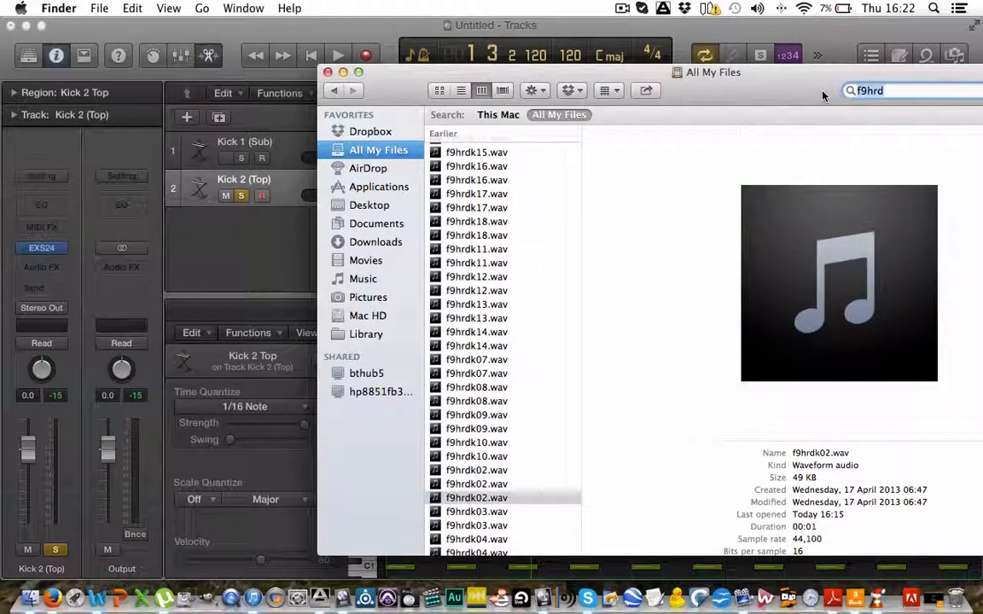
{"action": "type", "text": "BTAA"}
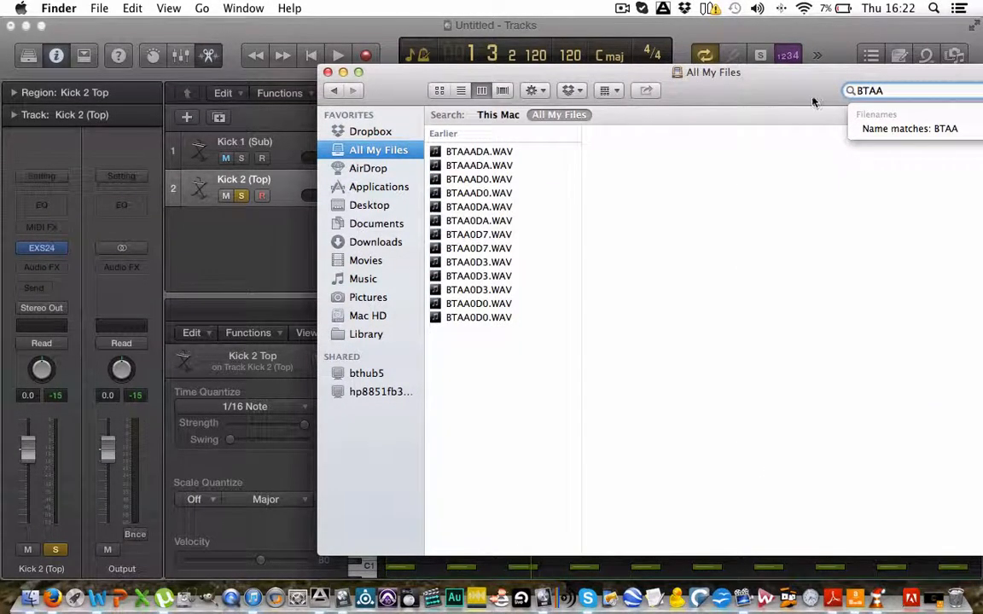
{"action": "left_click", "coordinate": [482, 290]}
{"action": "mouse_move", "coordinate": [832, 286]}
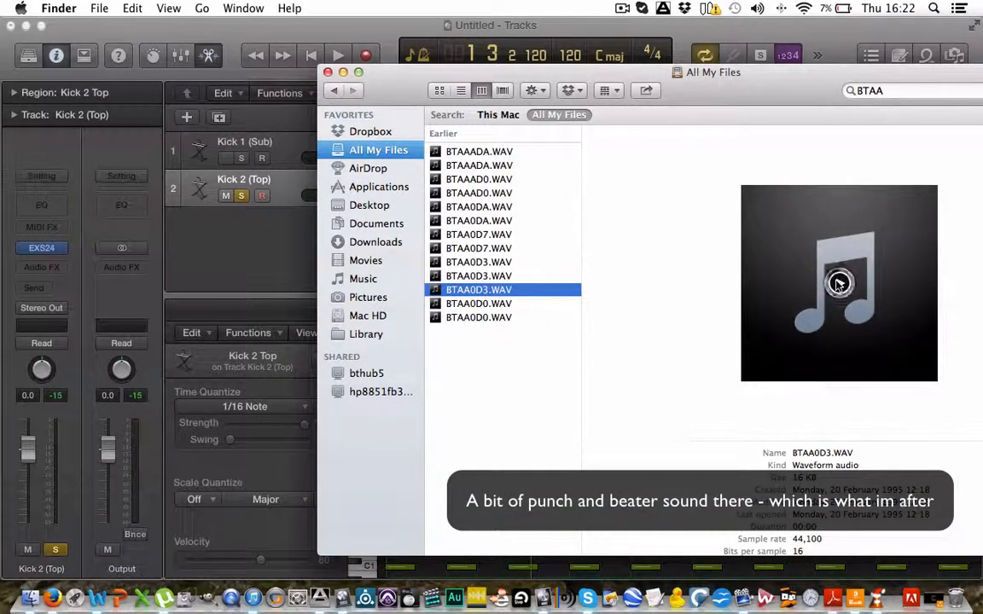
{"action": "mouse_move", "coordinate": [577, 75]}
{"action": "left_mouse_down"}
{"action": "mouse_move", "coordinate": [503, 141]}
{"action": "mouse_move", "coordinate": [447, 389]}
{"action": "mouse_move", "coordinate": [413, 282]}
{"action": "mouse_move", "coordinate": [574, 130]}
{"action": "mouse_move", "coordinate": [597, 75]}
{"action": "left_mouse_up"}
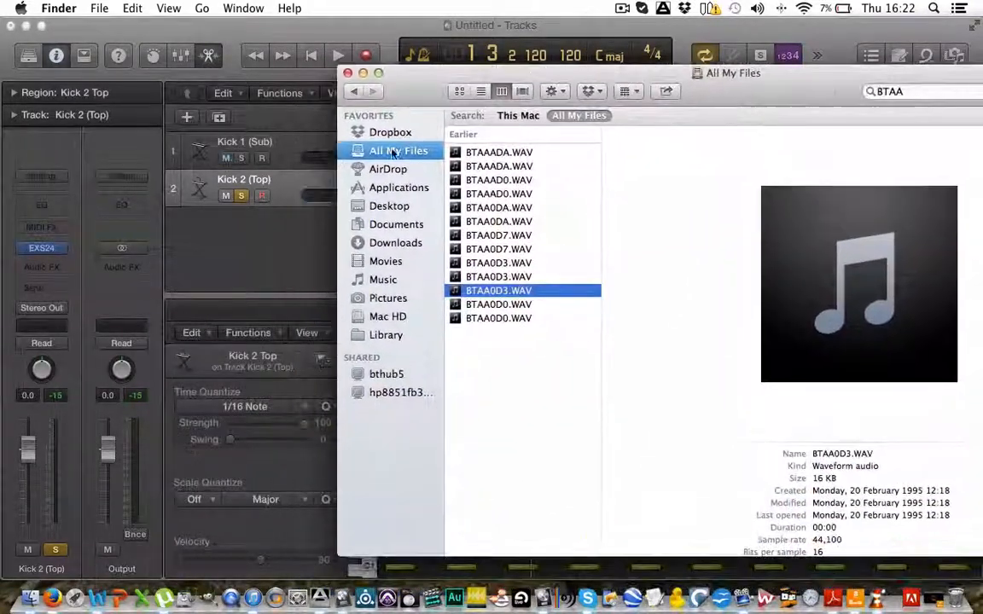
Load BTAA0D3.WAV from Finder onto key C1 in the EXS24 instrument editor of the Kick 2 (Top) track and audition it
{"action": "left_click", "coordinate": [41, 250]}
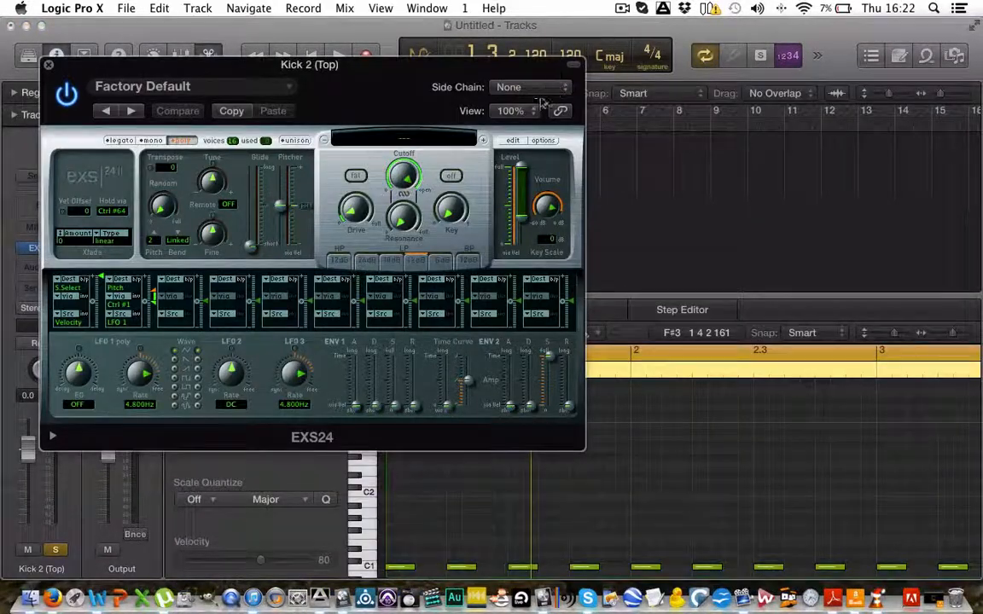
{"action": "left_click", "coordinate": [513, 141]}
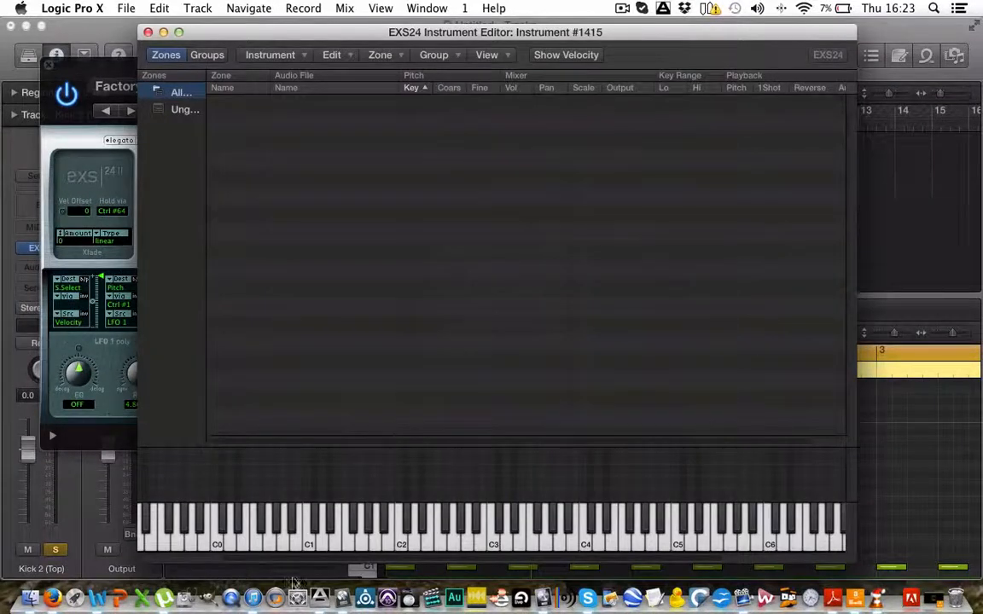
{"action": "left_click", "coordinate": [28, 599]}
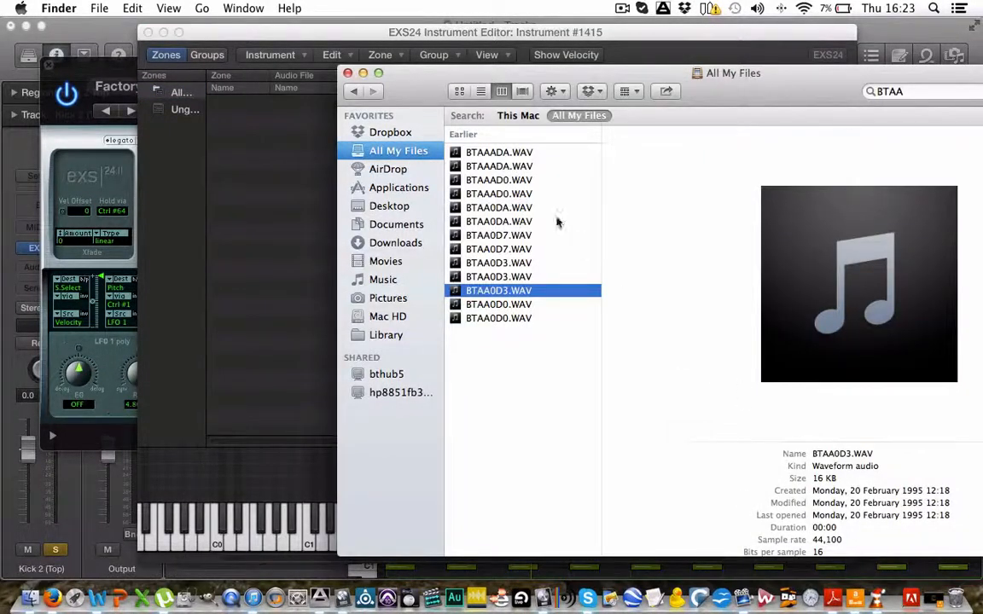
{"action": "left_click_drag", "start_coordinate": [418, 83], "coordinate": [817, 44]}
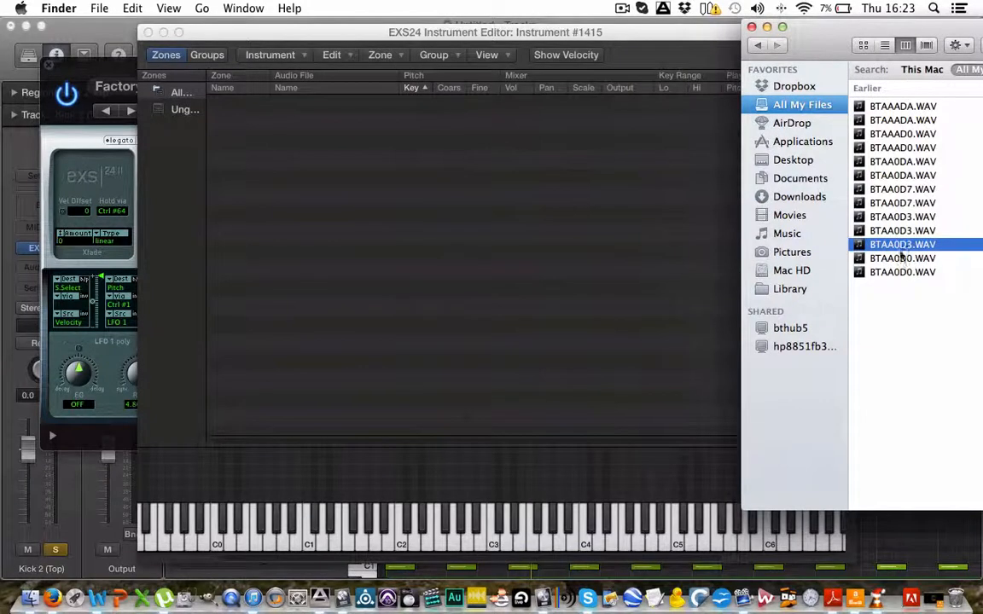
{"action": "left_click_drag", "start_coordinate": [896, 248], "coordinate": [307, 544]}
{"action": "left_click", "coordinate": [310, 544]}
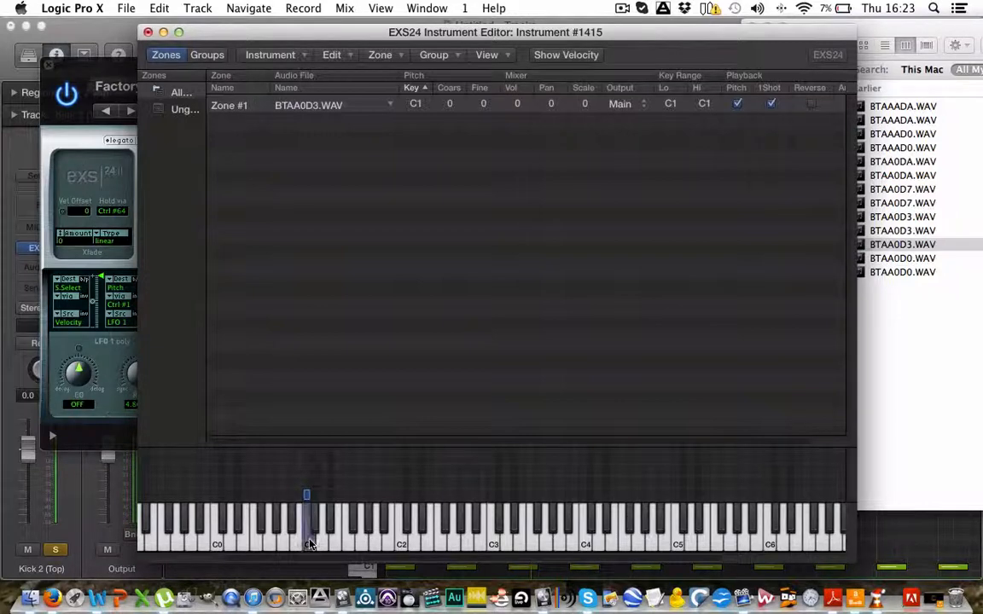
Close the instrument editor, save the sampler instrument as "Top Kick", and close the EXS24 window
{"action": "left_click", "coordinate": [147, 31]}
{"action": "left_click", "coordinate": [623, 119]}
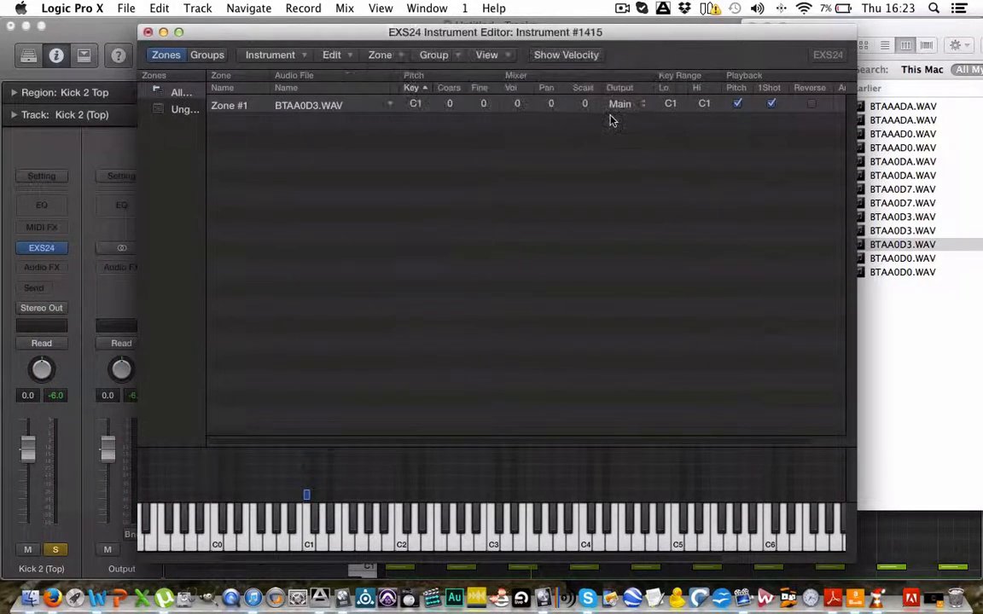
{"action": "type", "text": "Top Kick"}
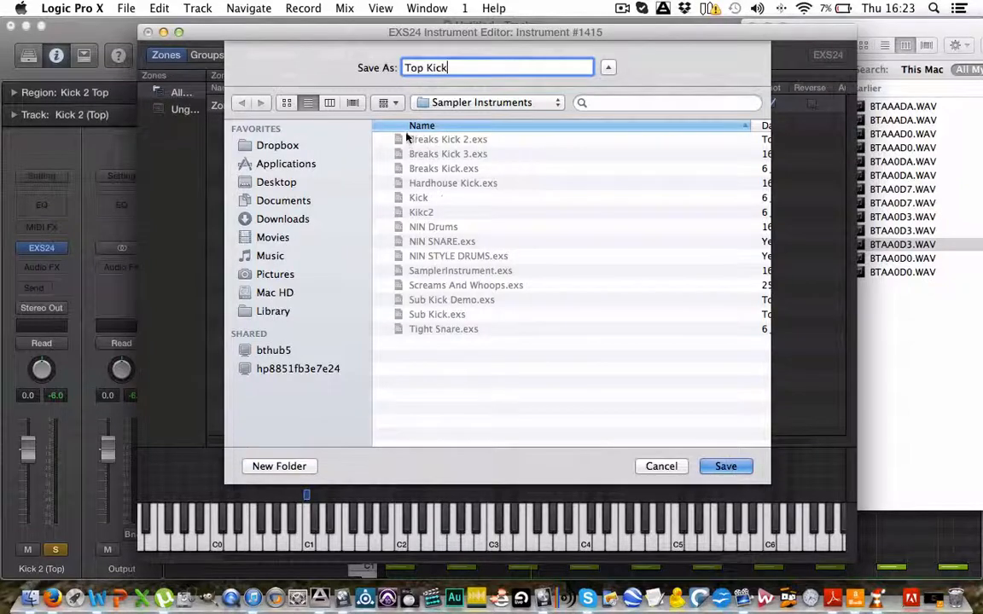
{"action": "key", "text": "Return"}
{"action": "left_click", "coordinate": [55, 67]}
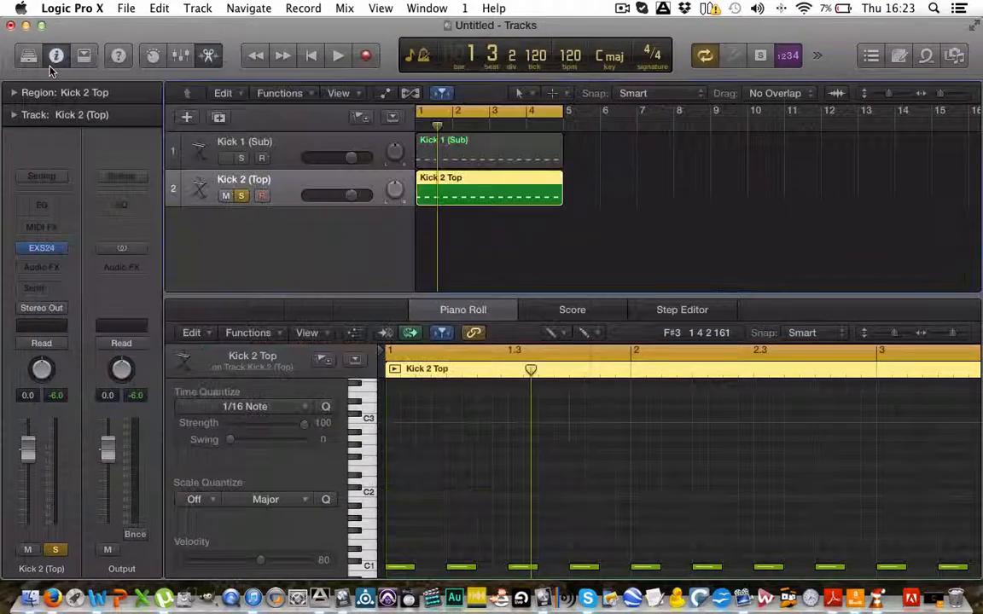
Start playback and insert a mono Channel EQ on the Kick 2 (Top) track after the EXS24
{"action": "key", "text": "space"}
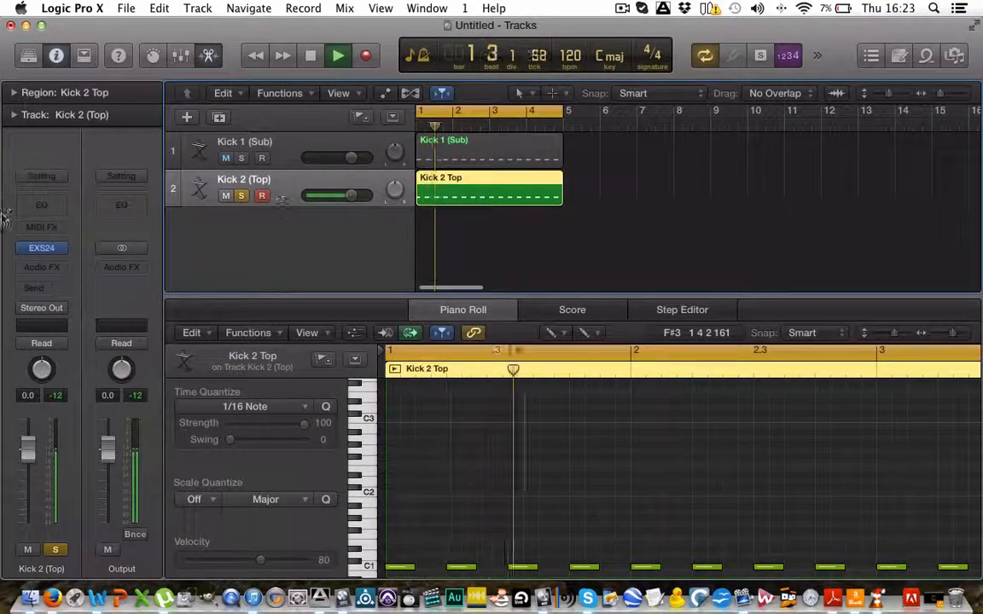
{"action": "left_click", "coordinate": [39, 268]}
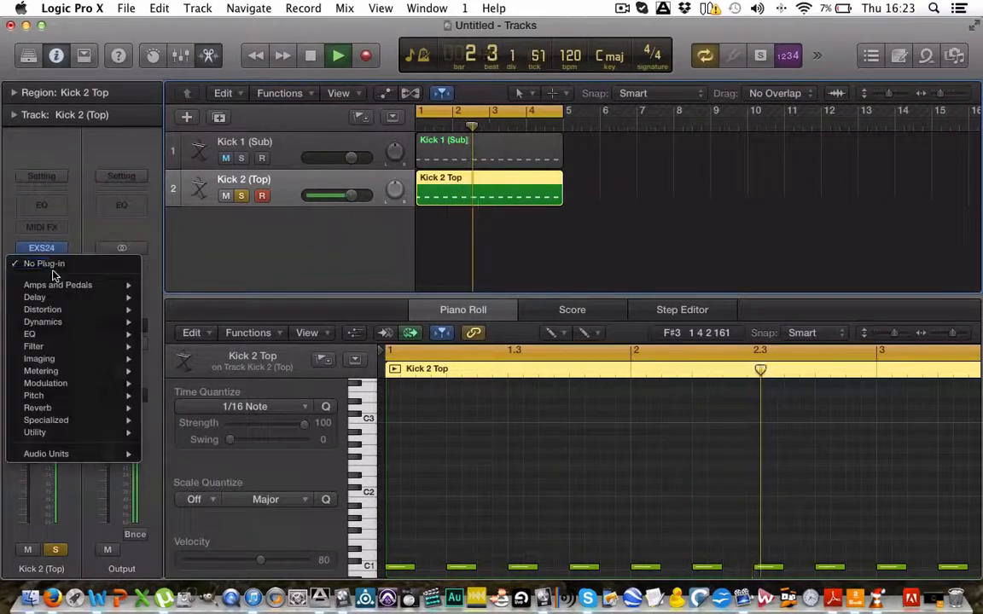
{"action": "mouse_move", "coordinate": [75, 340]}
{"action": "mouse_move", "coordinate": [205, 335]}
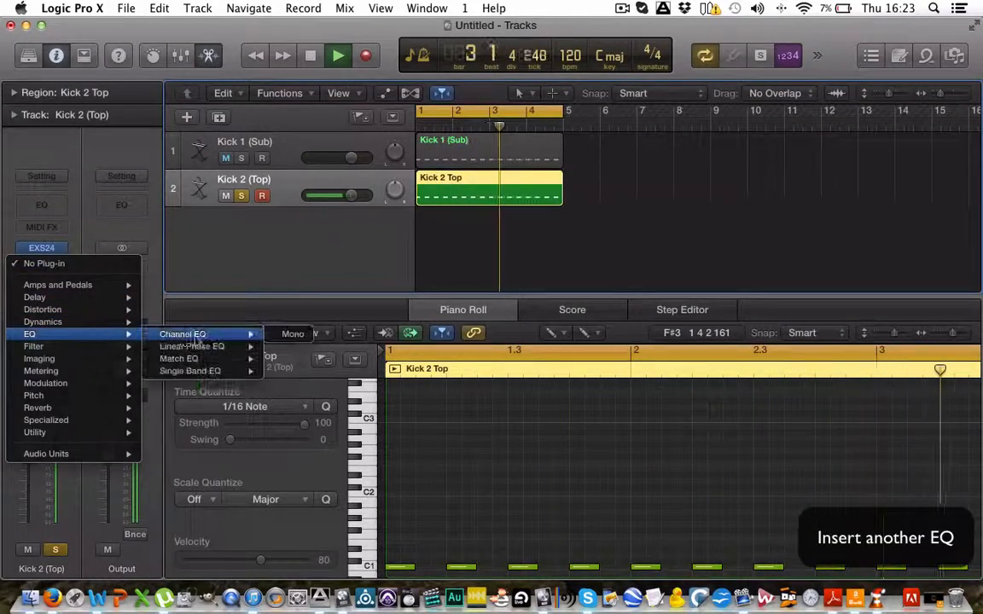
{"action": "left_click", "coordinate": [293, 335]}
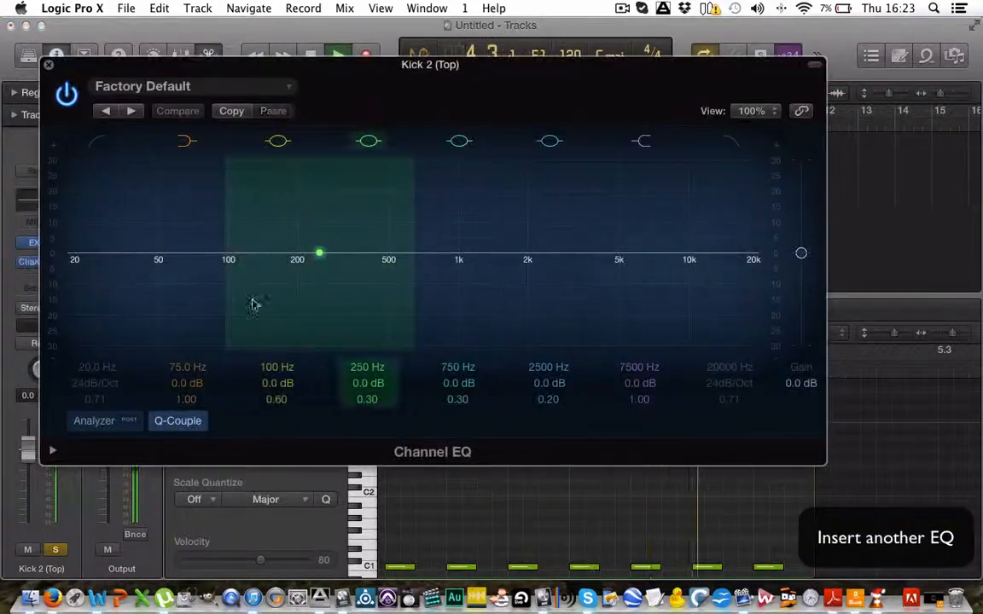
Turn on the Channel EQ's analyzer and enable its low cut band at 35 Hz
{"action": "left_click", "coordinate": [101, 418]}
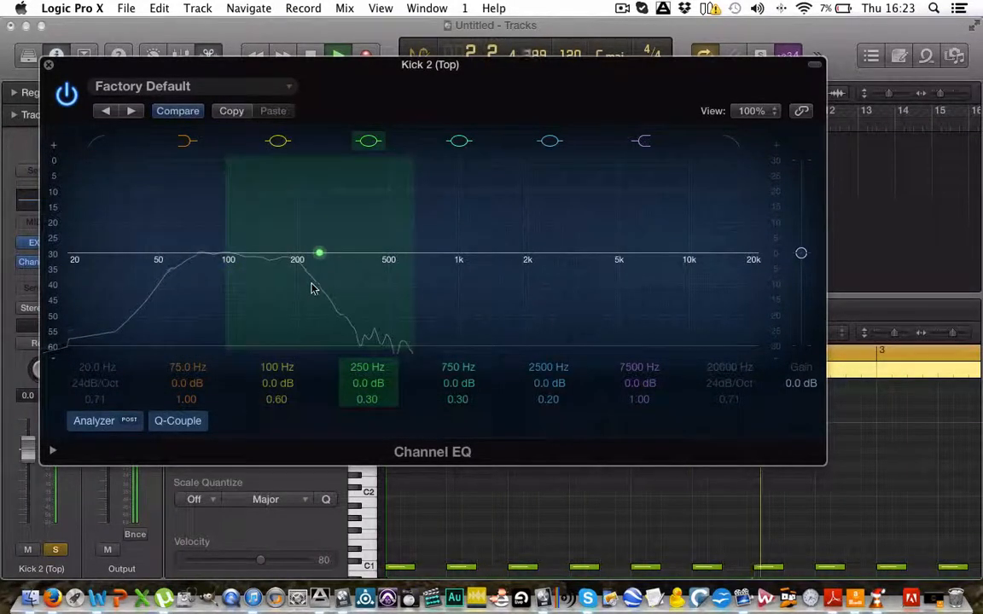
{"action": "left_click", "coordinate": [94, 143]}
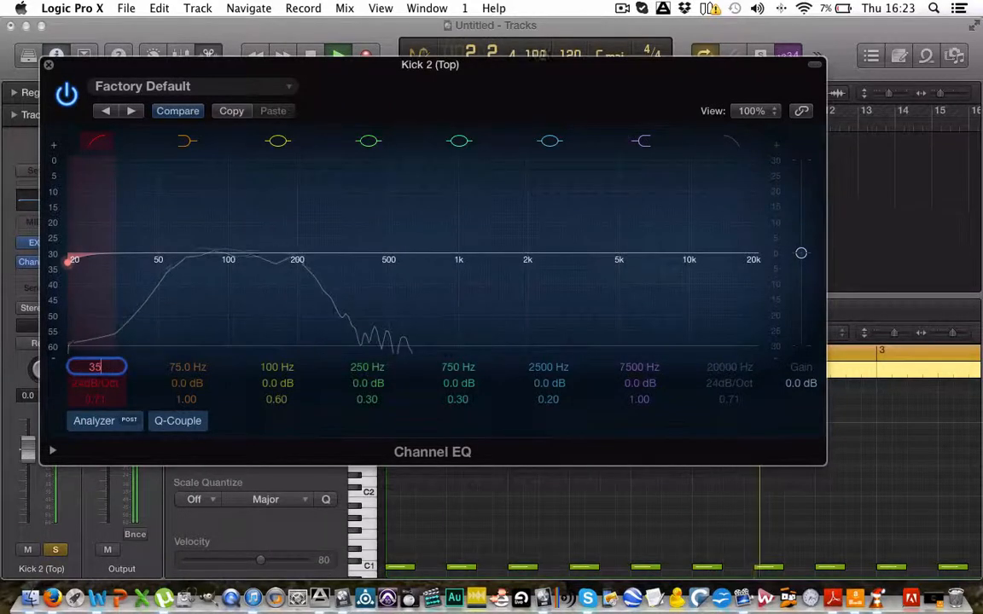
{"action": "key", "text": "Return"}
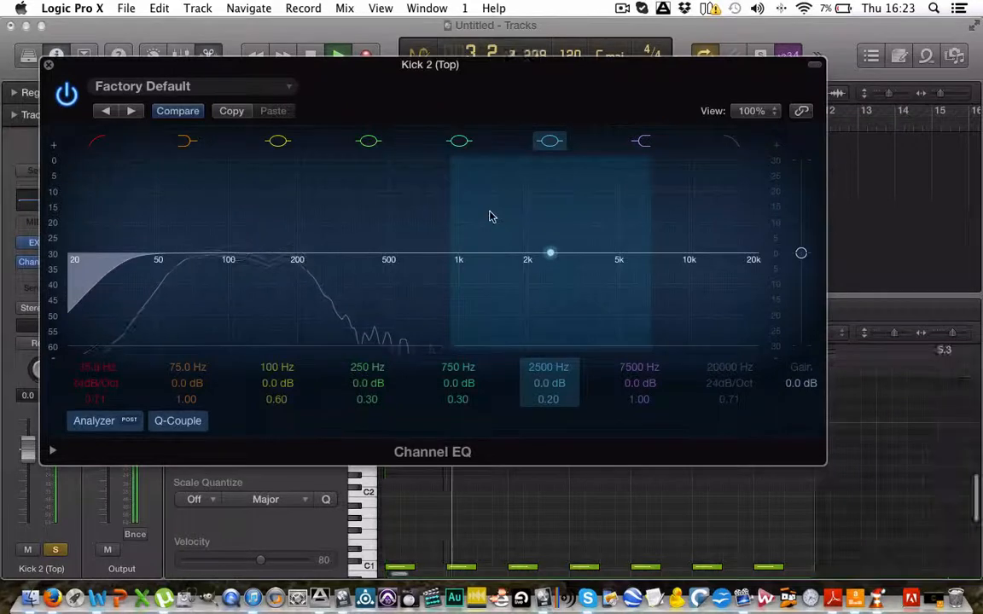
Boost the Channel EQ's 100 Hz band by 3 dB with a Q of 0.71, and close the EQ window
{"action": "left_click_drag", "start_coordinate": [228, 253], "coordinate": [228, 247]}
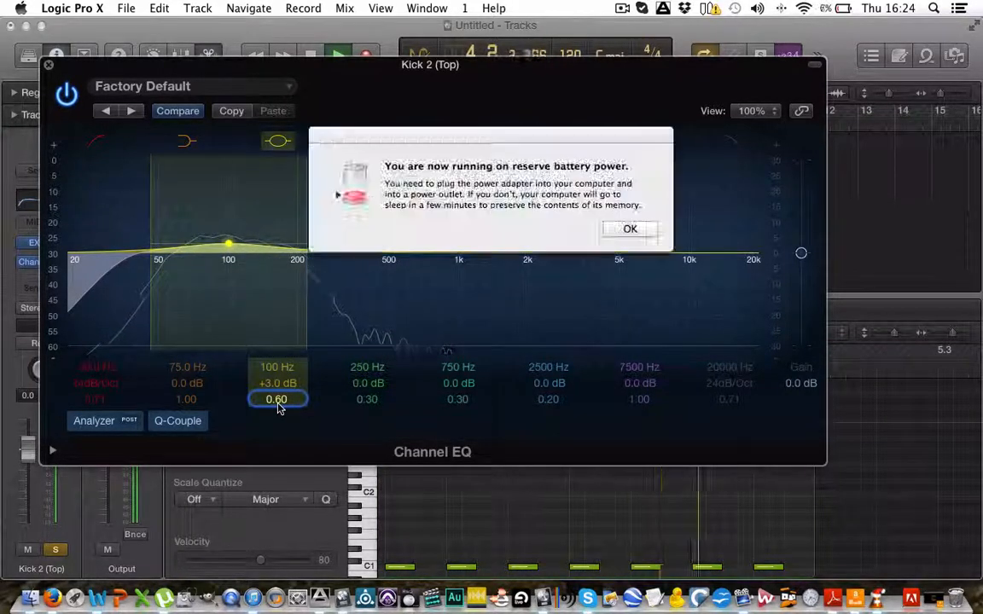
{"action": "left_click", "coordinate": [633, 230]}
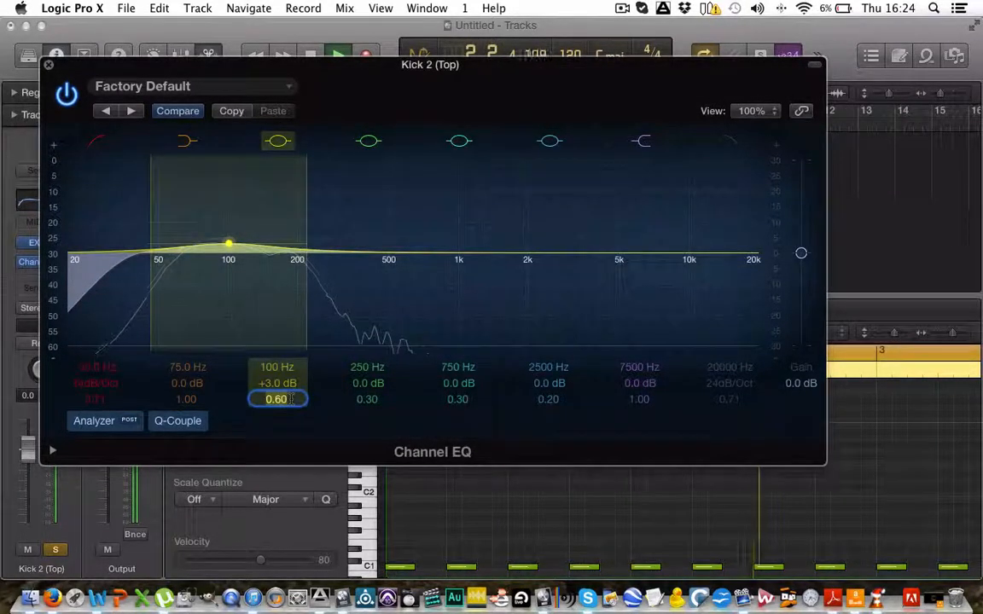
{"action": "type", "text": "0.7"}
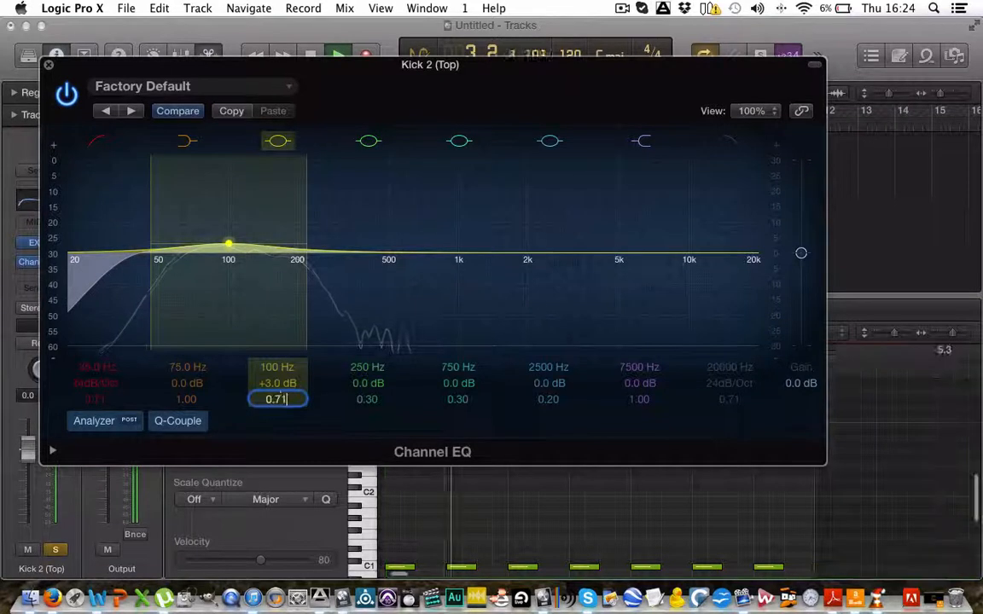
{"action": "type", "text": "1"}
{"action": "key", "text": "Return"}
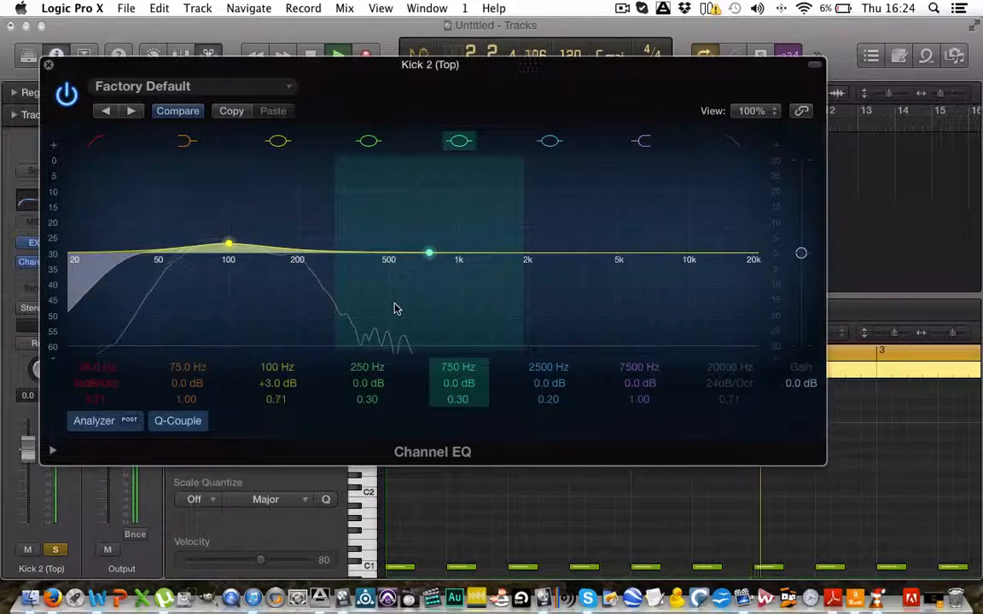
{"action": "left_click", "coordinate": [96, 141]}
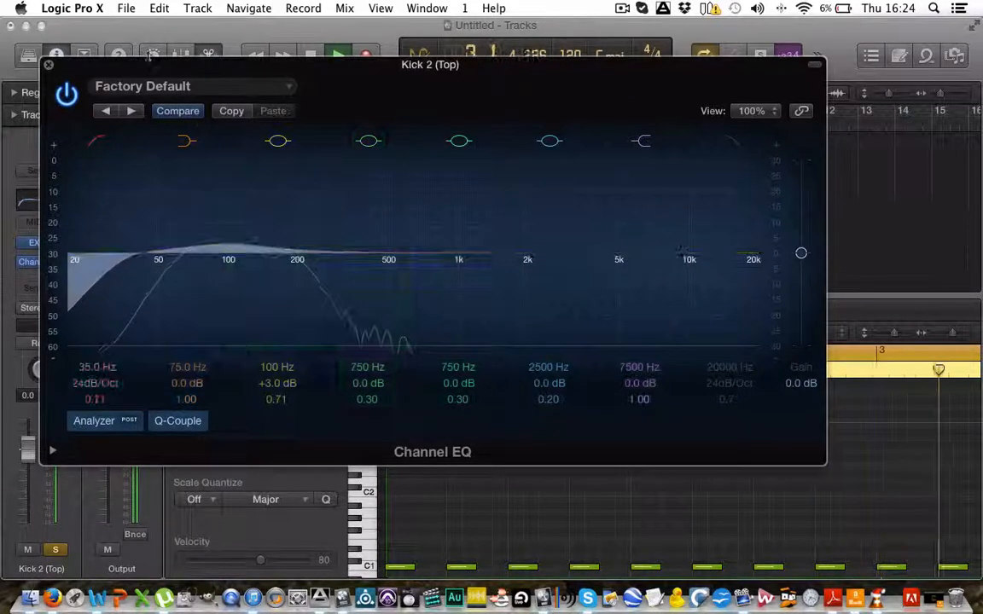
{"action": "left_click", "coordinate": [49, 65]}
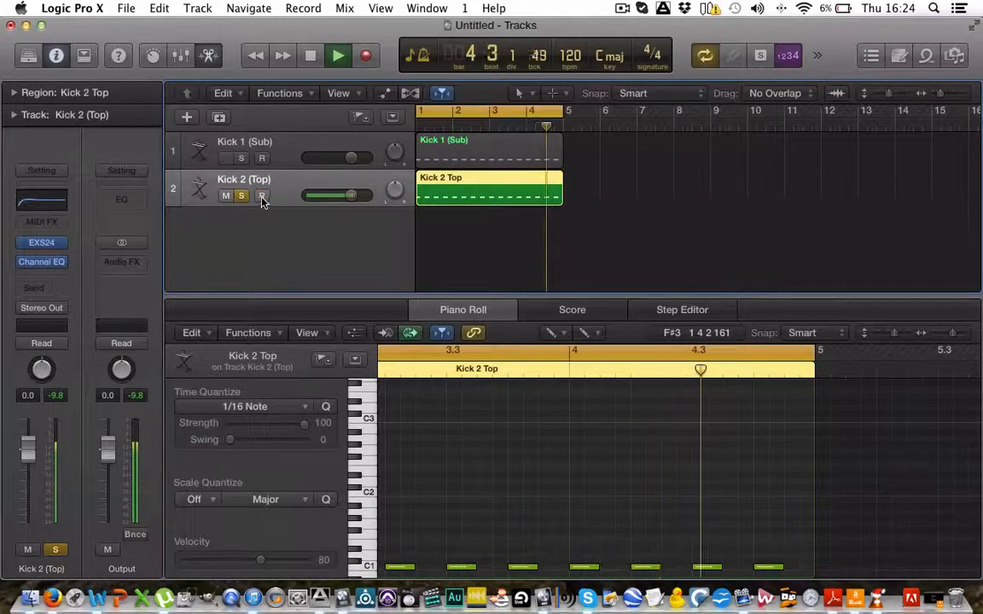
Solo Kick 1 (Sub) alongside Kick 2 (Top) and raise the system volume to hear both kicks layered
{"action": "left_click", "coordinate": [241, 159]}
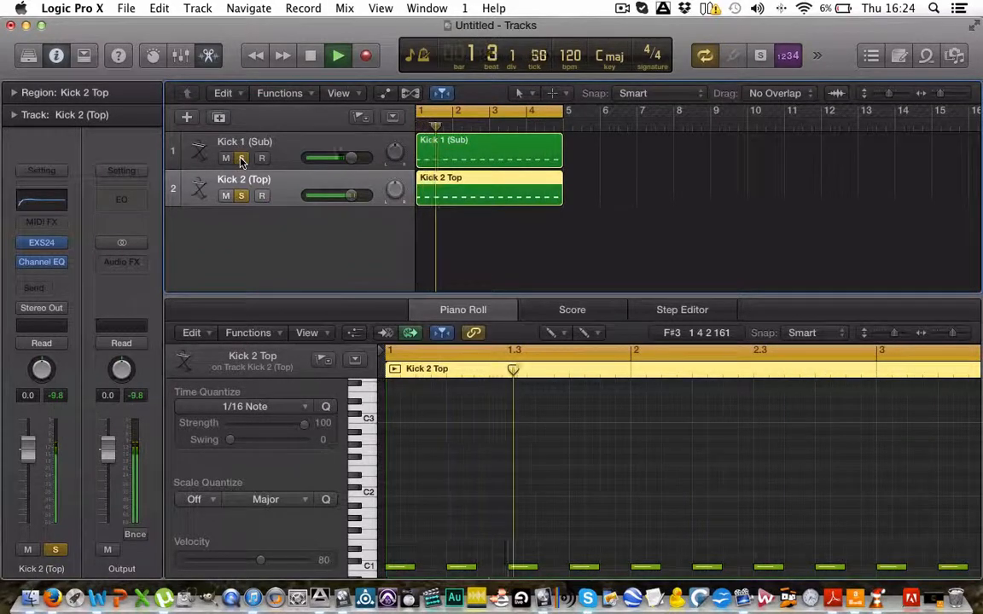
{"action": "key", "text": "XF86AudioRaiseVolume"}
{"action": "scroll", "coordinate": [245, 168], "scroll_direction": "right", "scroll_amount": 1}
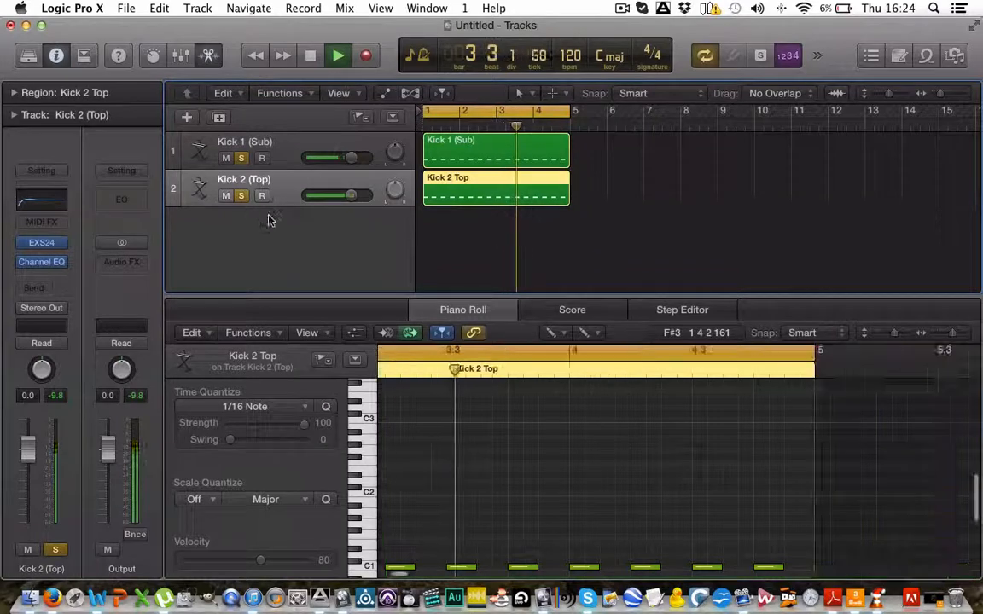
Insert a Gain utility plug-in on the Kick 2 (Top) track after the Channel EQ
{"action": "left_click", "coordinate": [43, 274]}
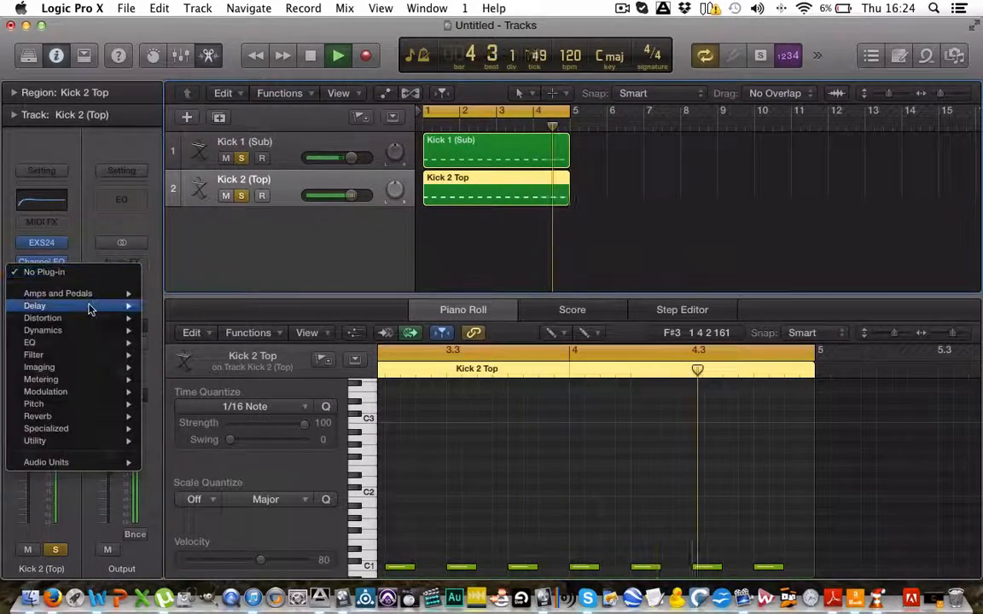
{"action": "mouse_move", "coordinate": [92, 310]}
{"action": "mouse_move", "coordinate": [93, 467]}
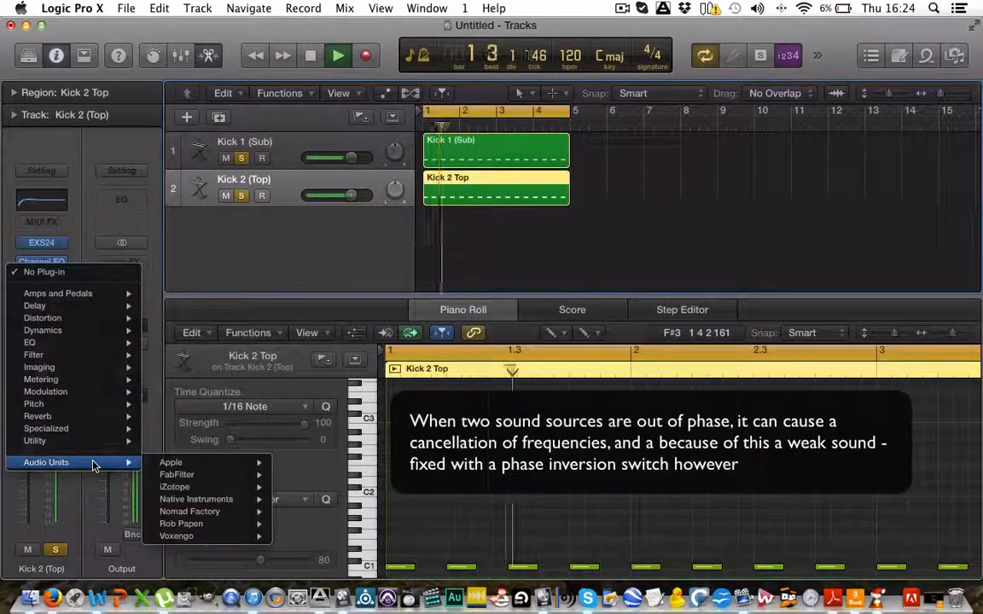
{"action": "mouse_move", "coordinate": [120, 441]}
{"action": "mouse_move", "coordinate": [238, 442]}
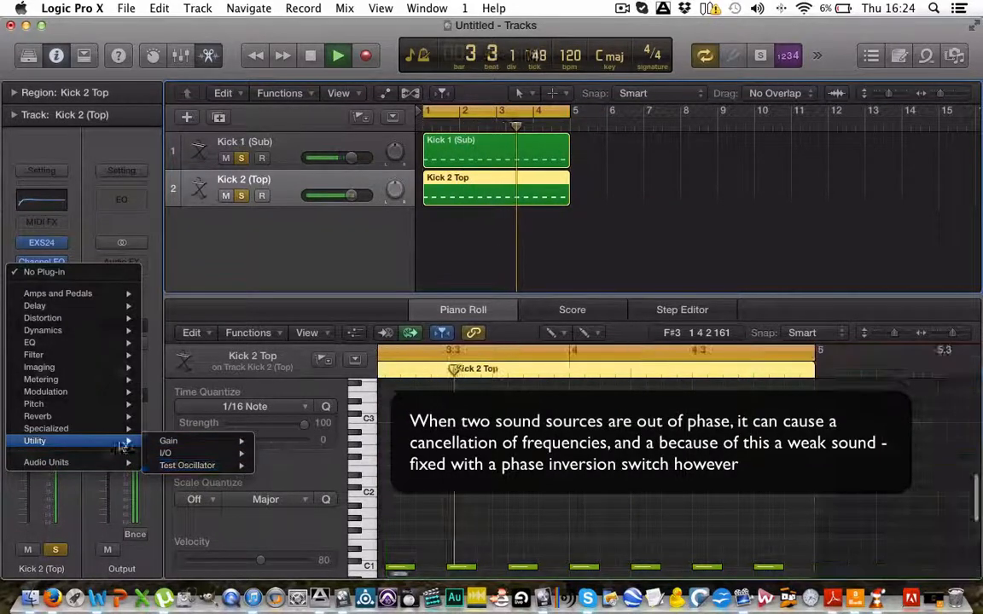
{"action": "mouse_move", "coordinate": [96, 429]}
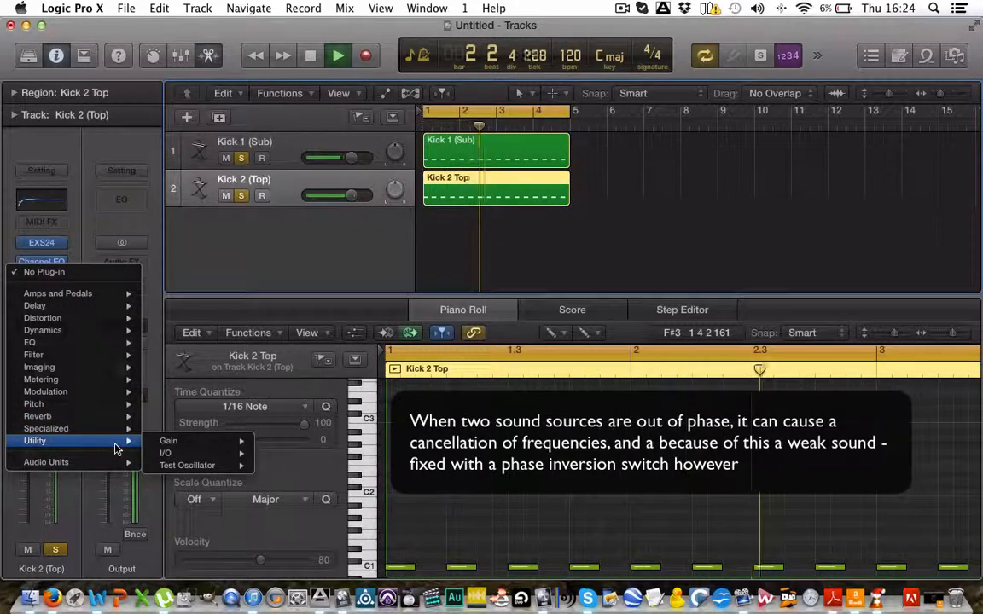
{"action": "mouse_move", "coordinate": [216, 456]}
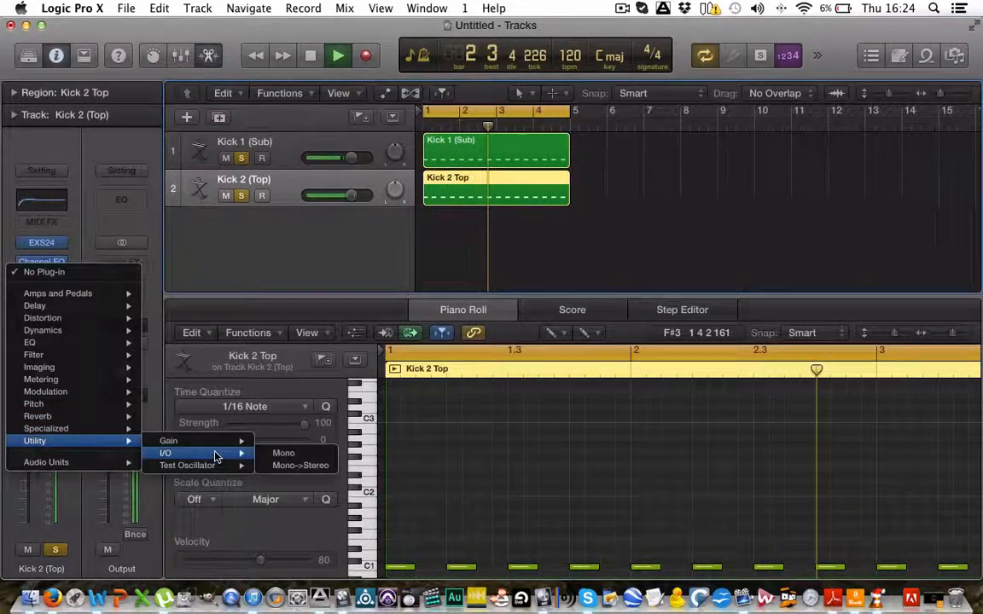
{"action": "left_click", "coordinate": [301, 443]}
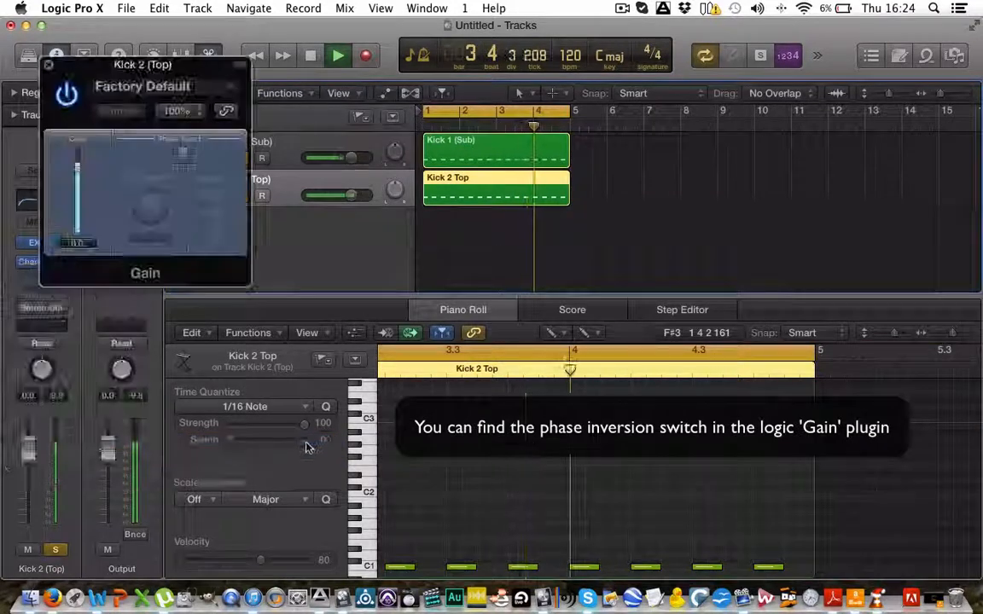
Toggle Phase Invert in the Kick 2 (Top) Gain plug-in during playback to compare the layered kicks
{"action": "left_click", "coordinate": [184, 154]}
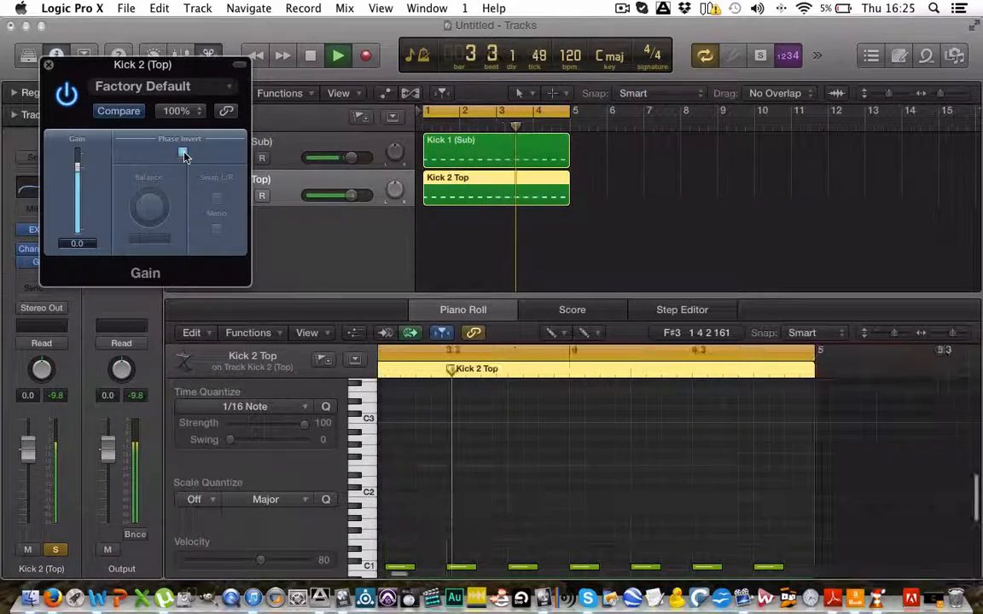
{"action": "left_click", "coordinate": [184, 155]}
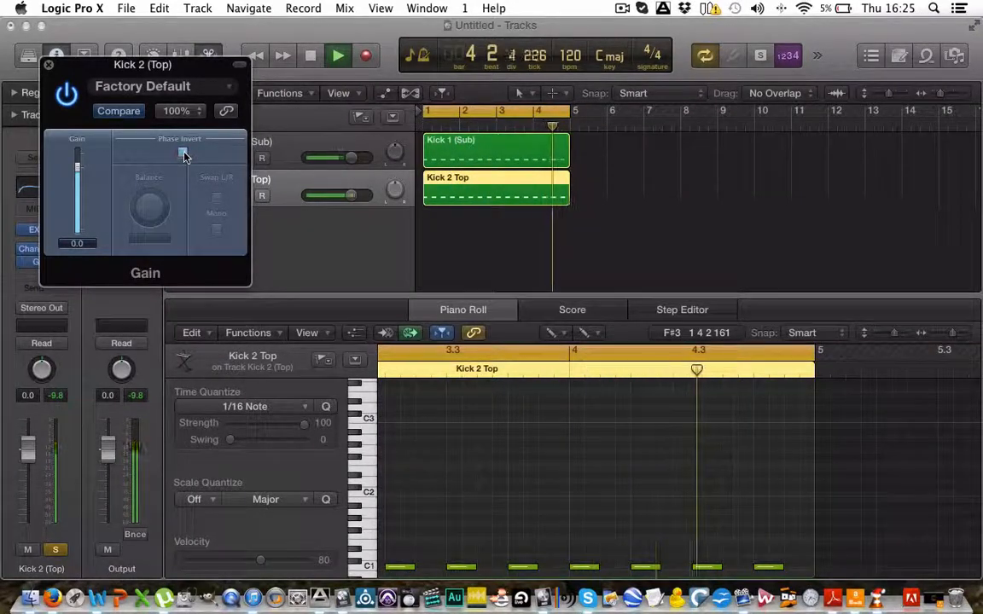
{"action": "left_click", "coordinate": [183, 154]}
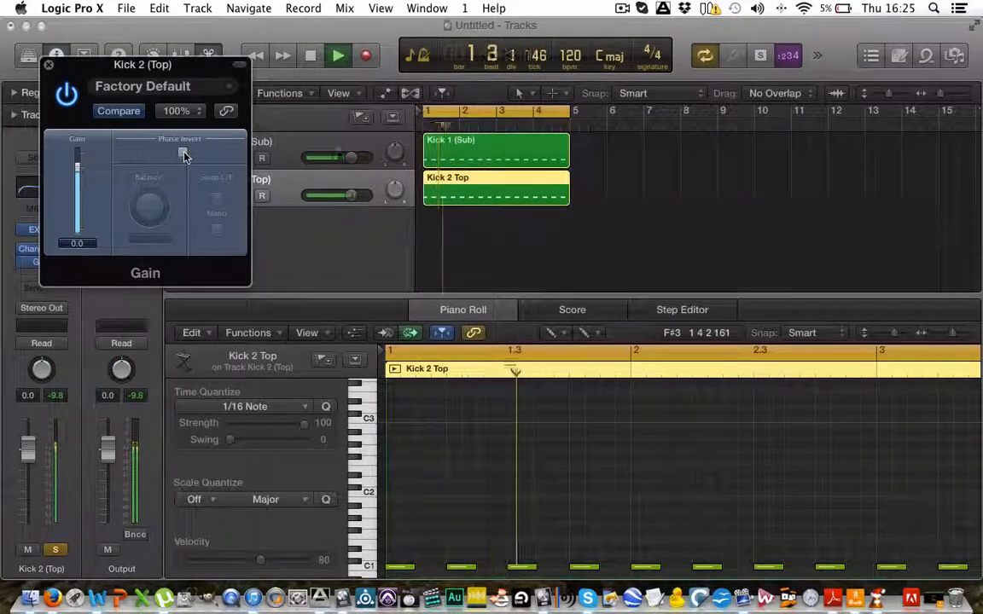